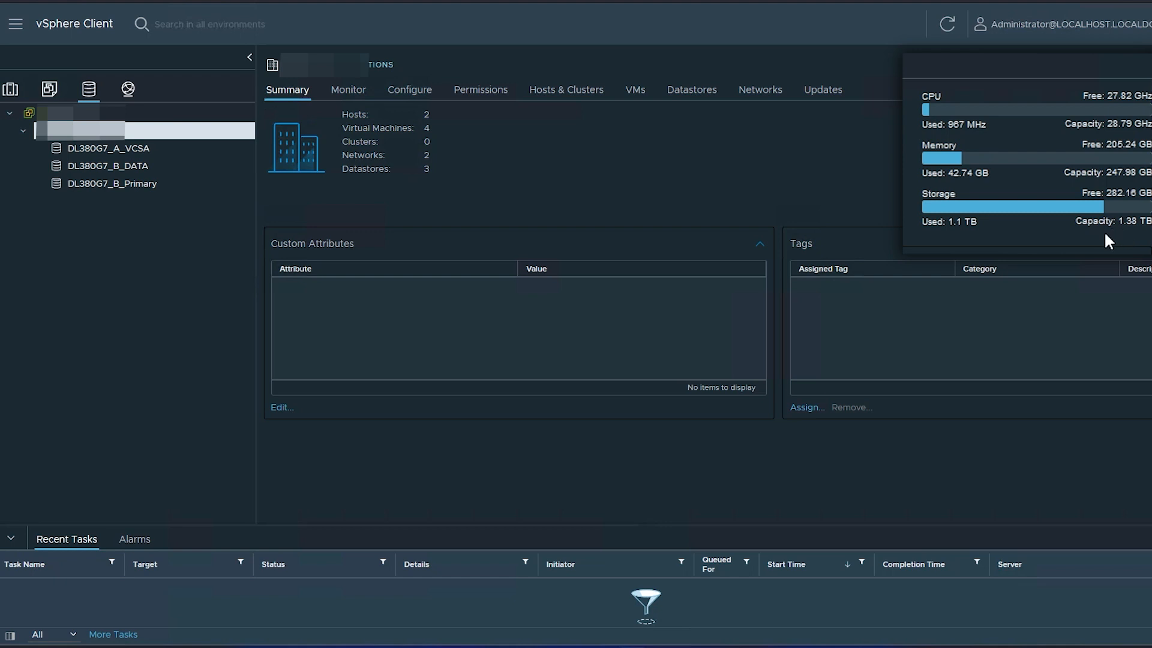
Review the summaries of datastores DL380G7_A_VCSA, DL380G7_B_DATA and DL380G7_B_Primary
click(128, 157)
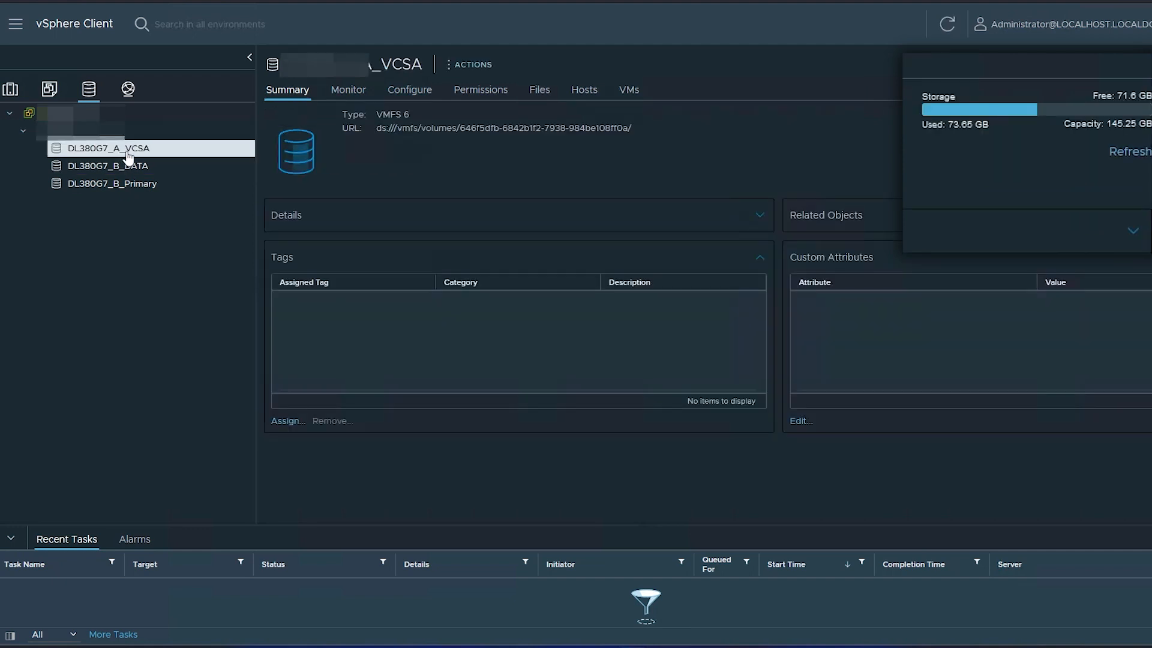
click(111, 172)
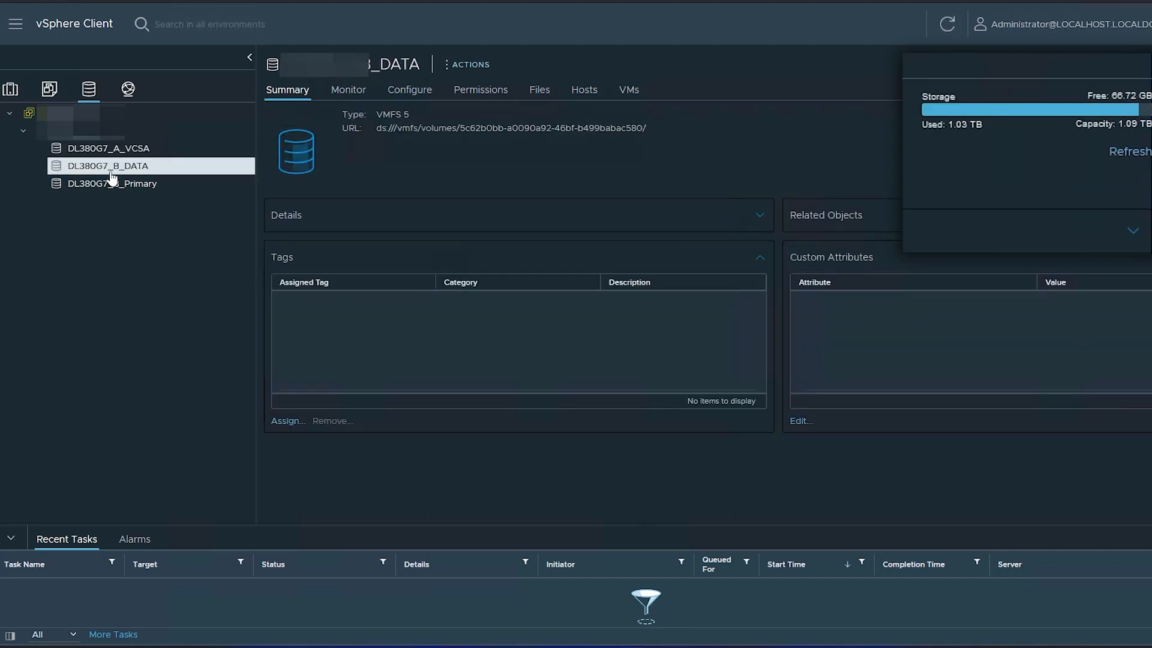
click(104, 185)
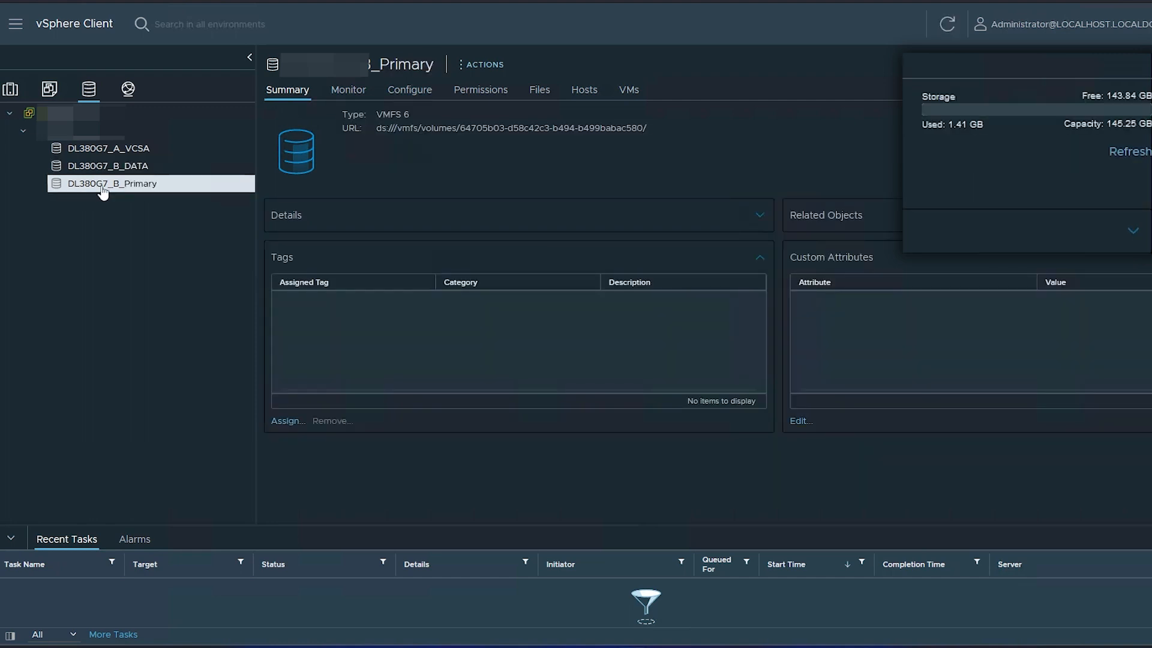
Return to the datacenter summary, then bring up File Services in the DSM Control Panel
click(63, 136)
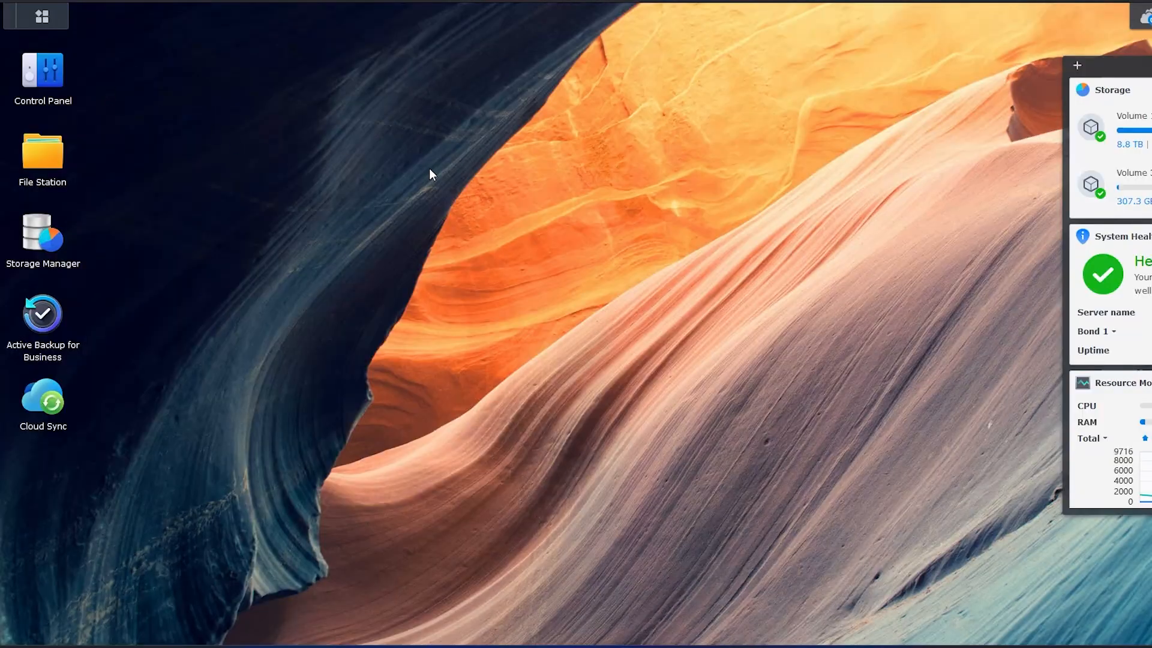
click(44, 77)
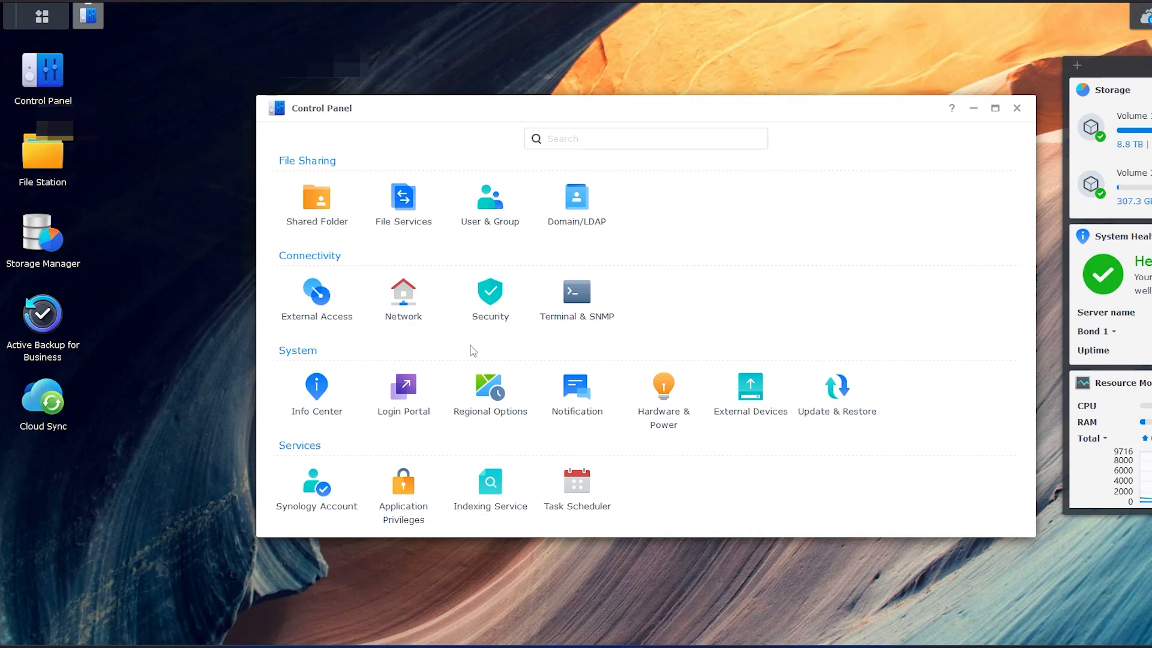
click(409, 202)
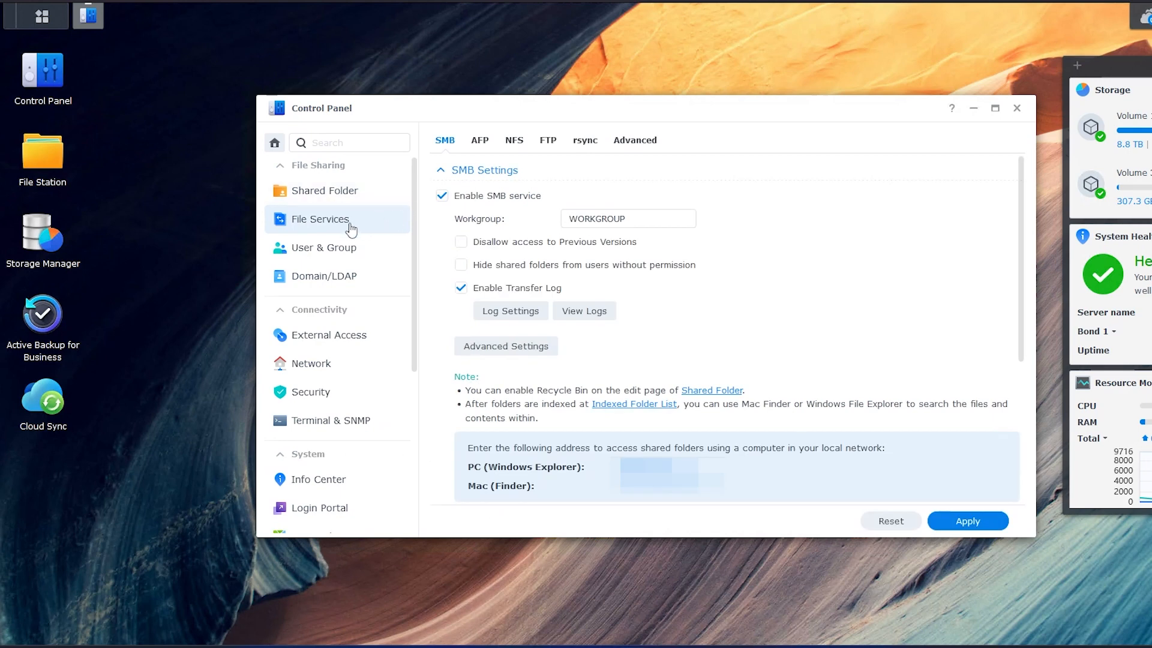
Enable the NFS service with NFSv4.1 as the maximum protocol
click(515, 140)
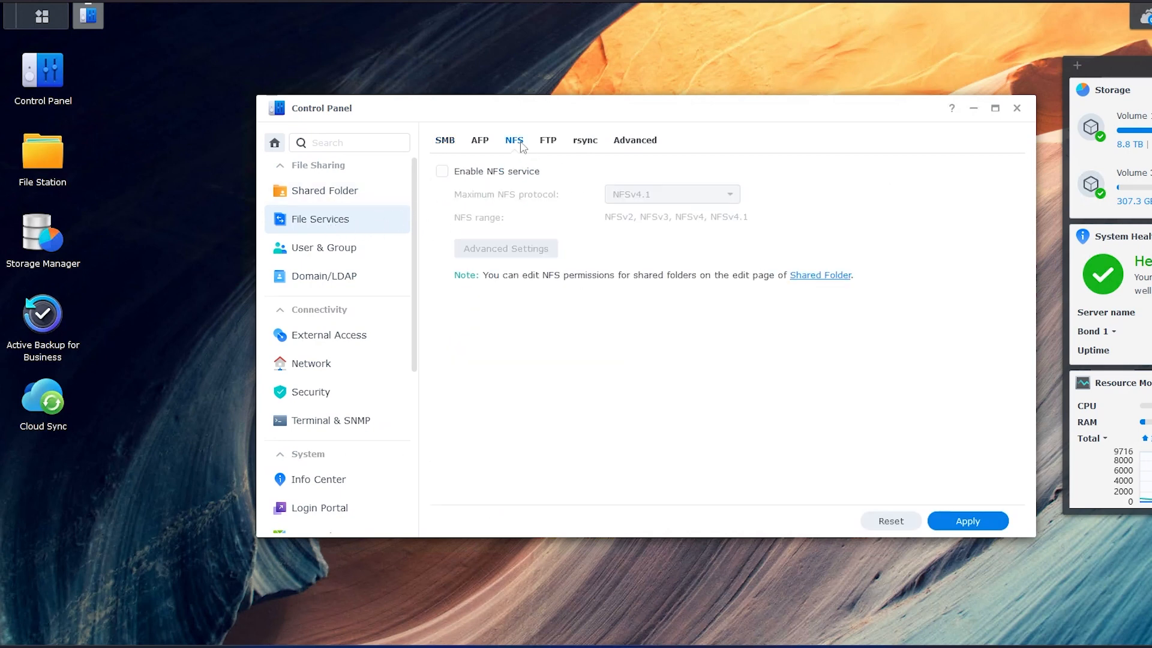
click(442, 171)
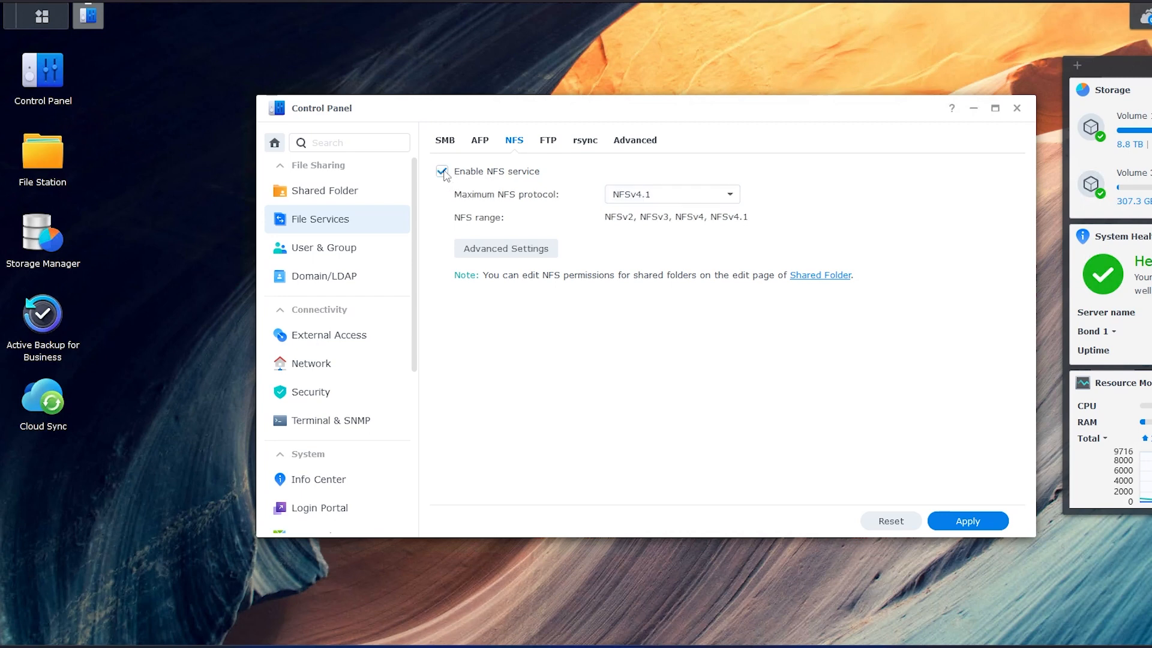
click(652, 200)
click(640, 264)
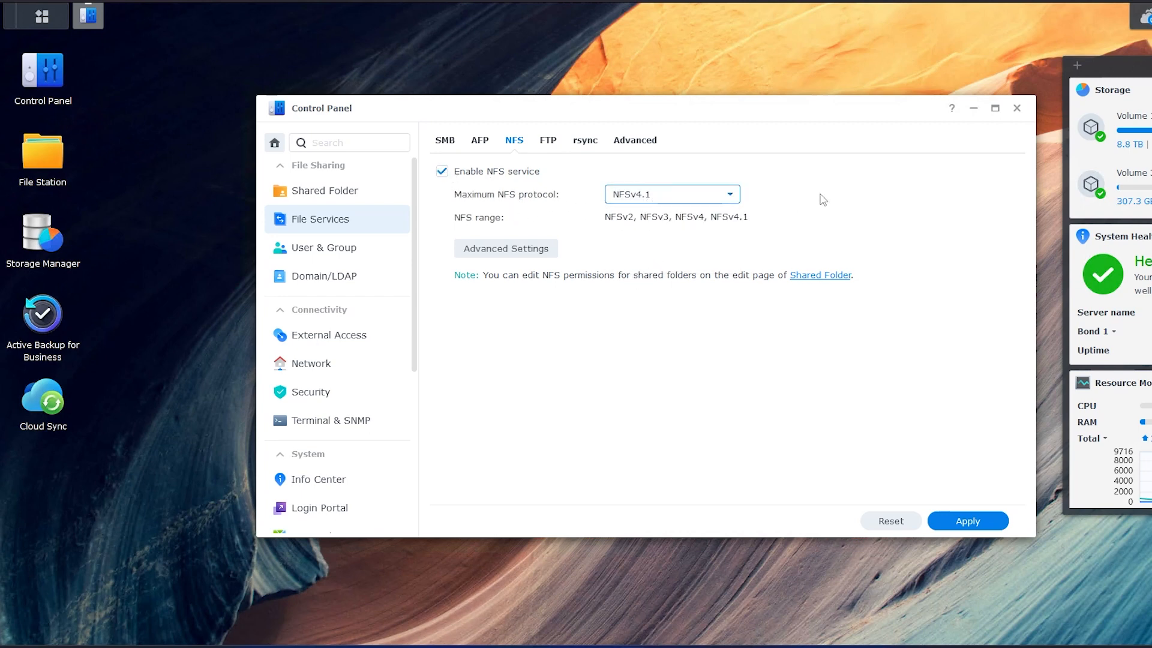
Keep read and write packet sizes at 32KB, apply the NFS settings, and return to the overview
click(499, 259)
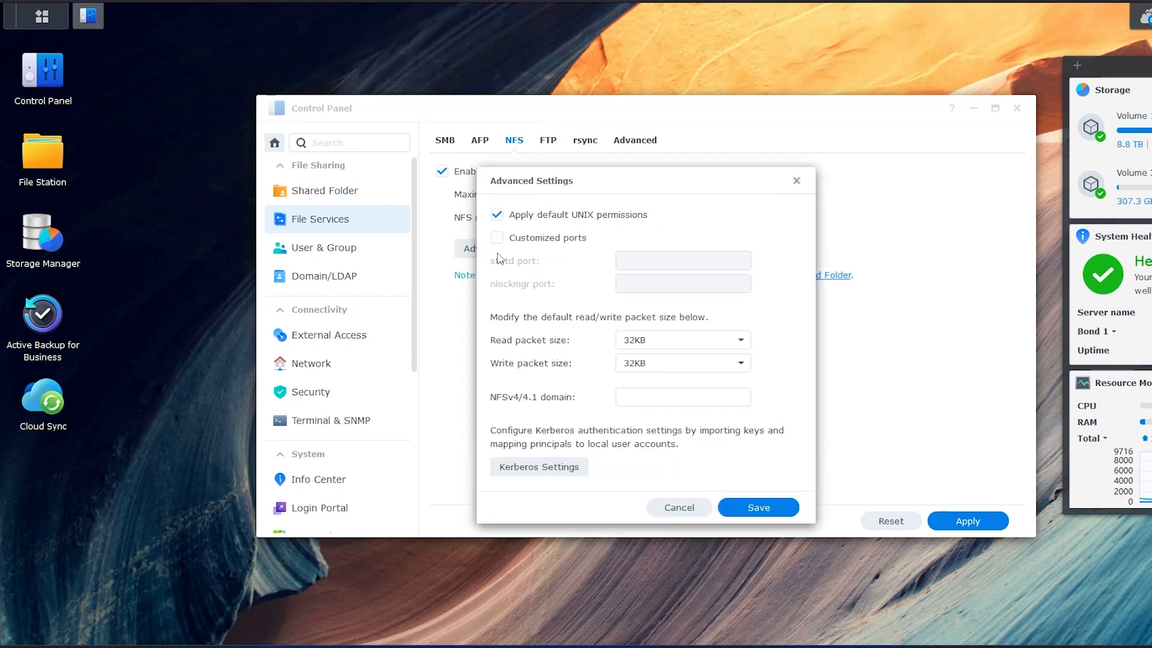
click(651, 343)
click(654, 422)
click(674, 366)
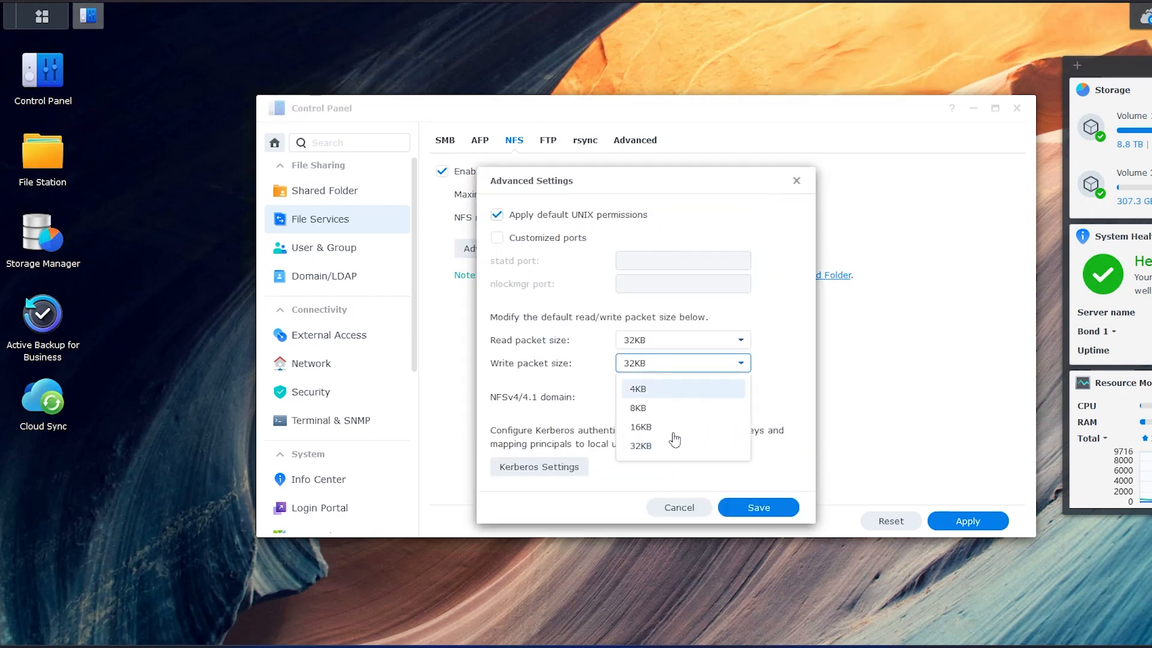
click(666, 446)
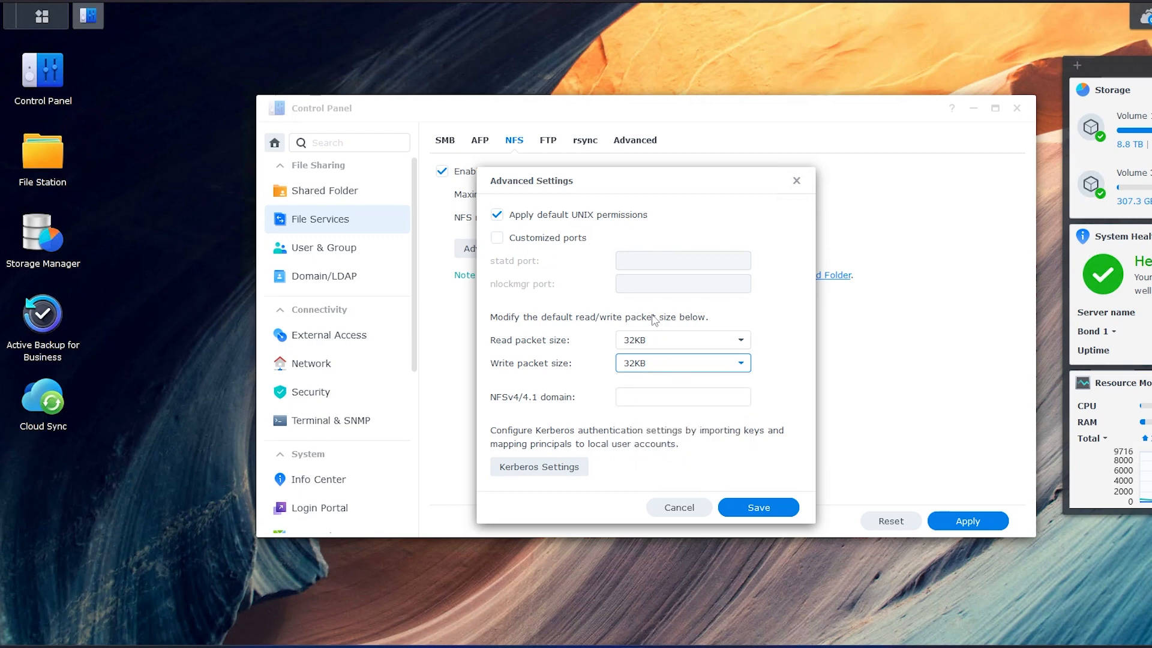
click(766, 509)
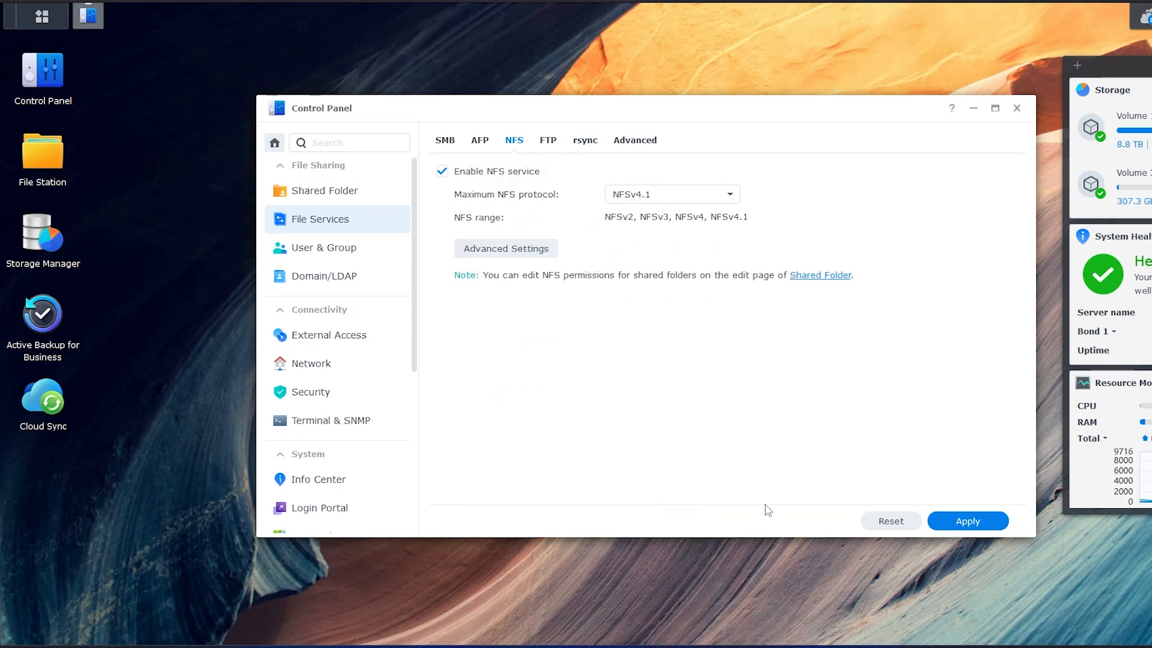
click(970, 519)
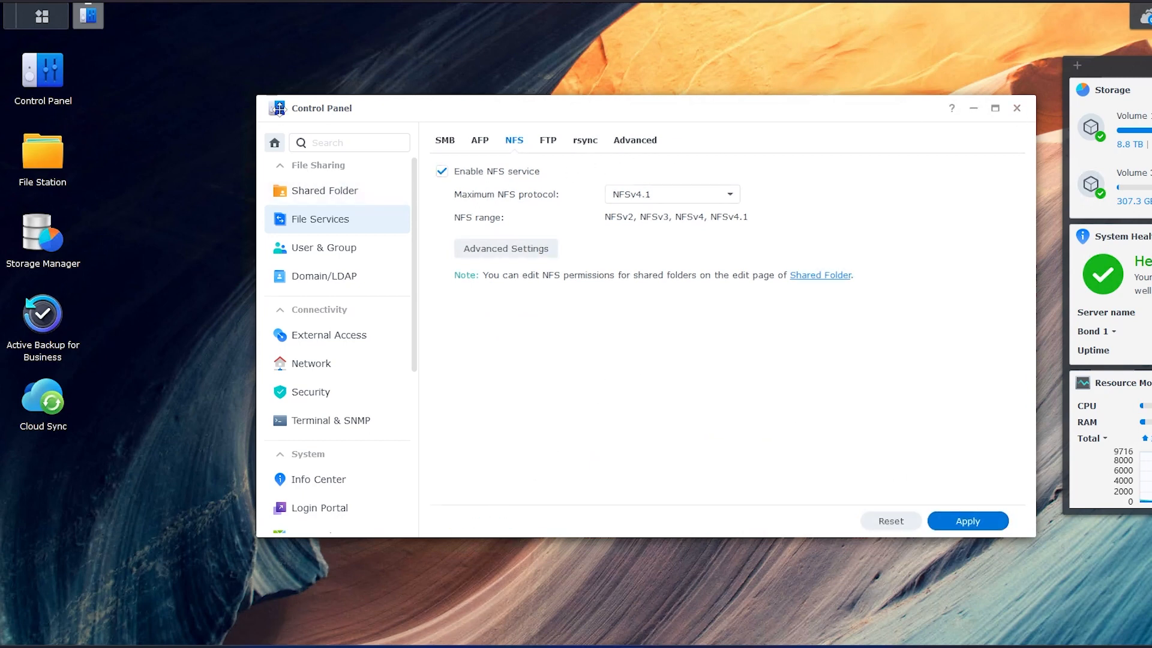
click(274, 142)
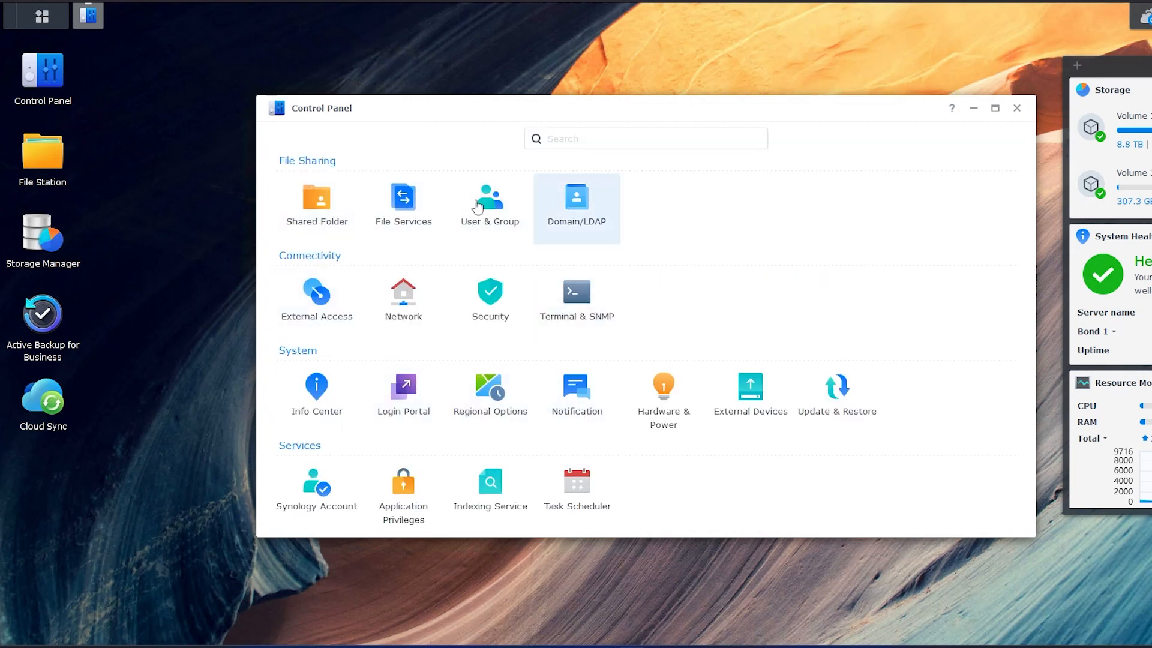
Start a new shared folder named test located on Volume 3
click(321, 205)
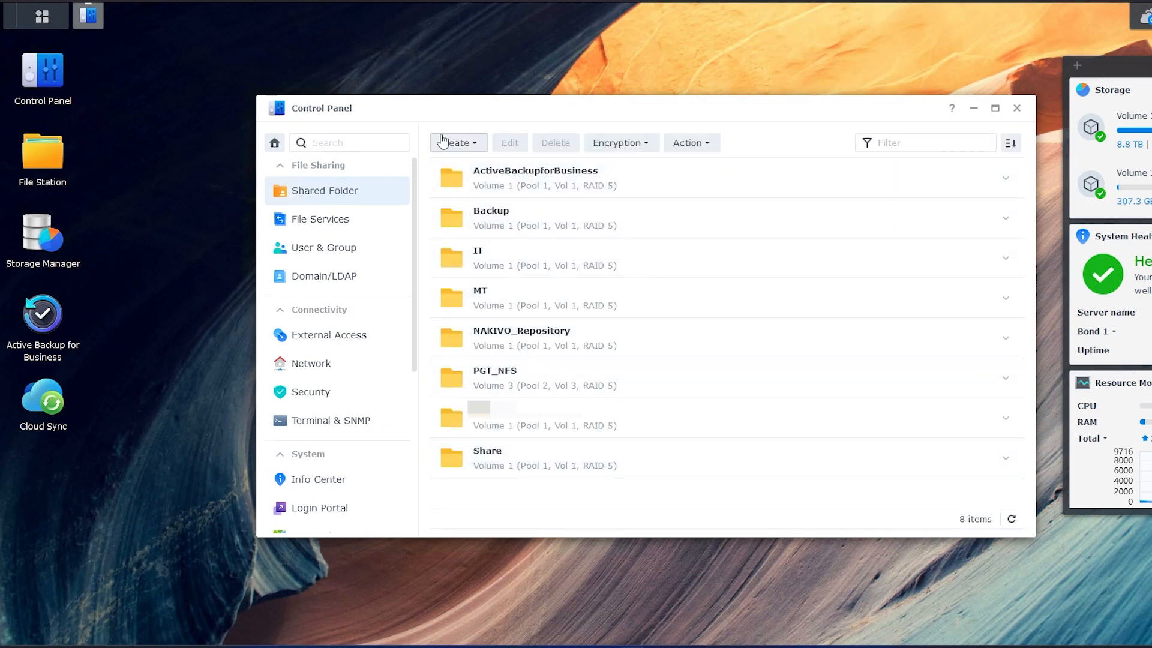
click(464, 146)
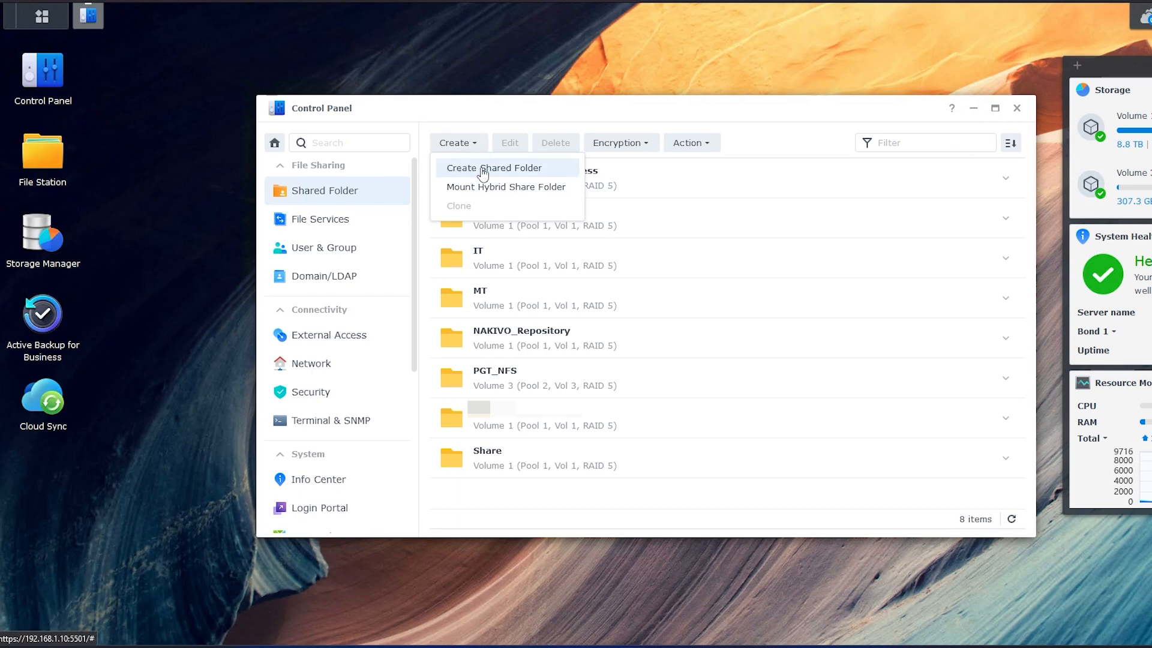
click(480, 166)
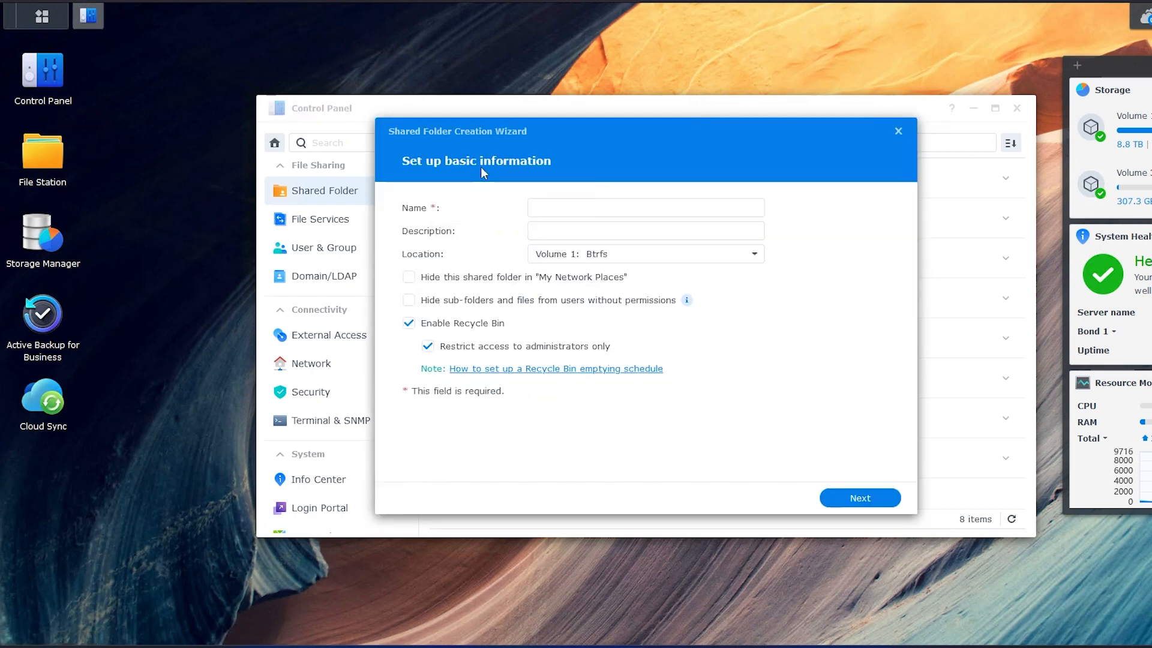
click(549, 208)
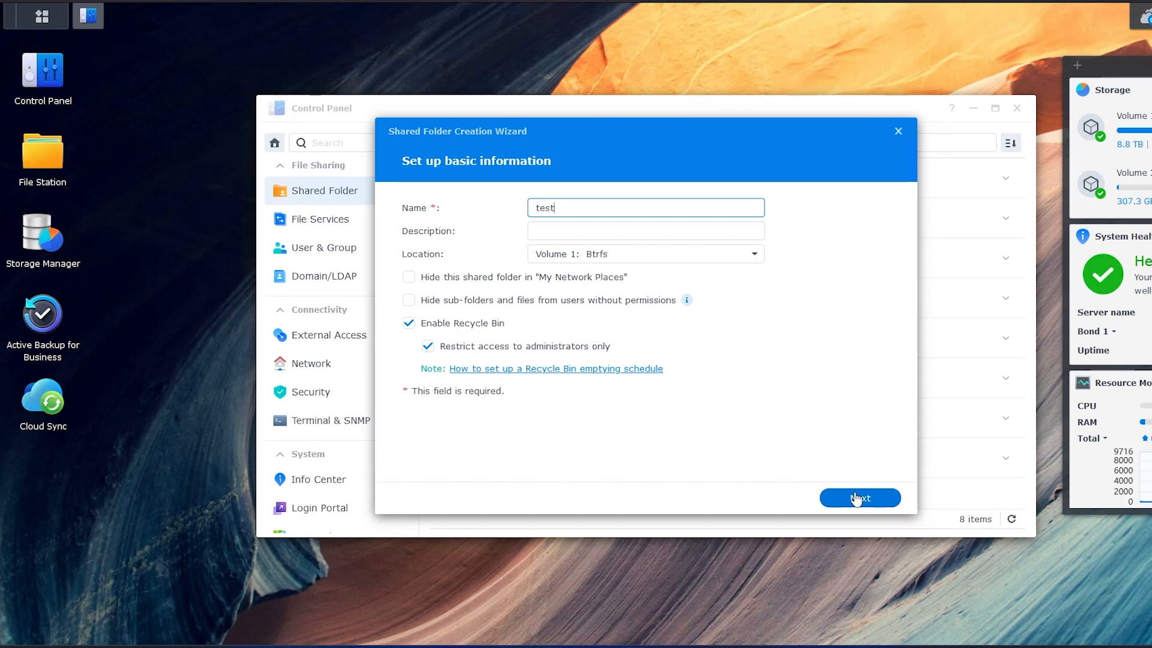
click(747, 255)
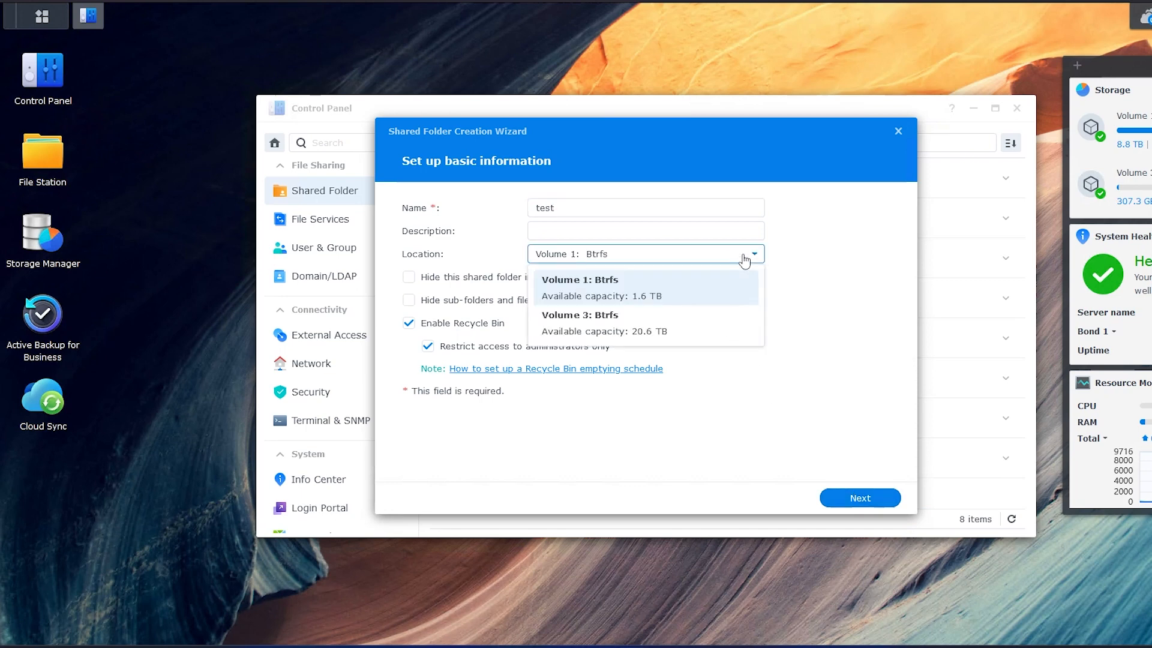
click(668, 329)
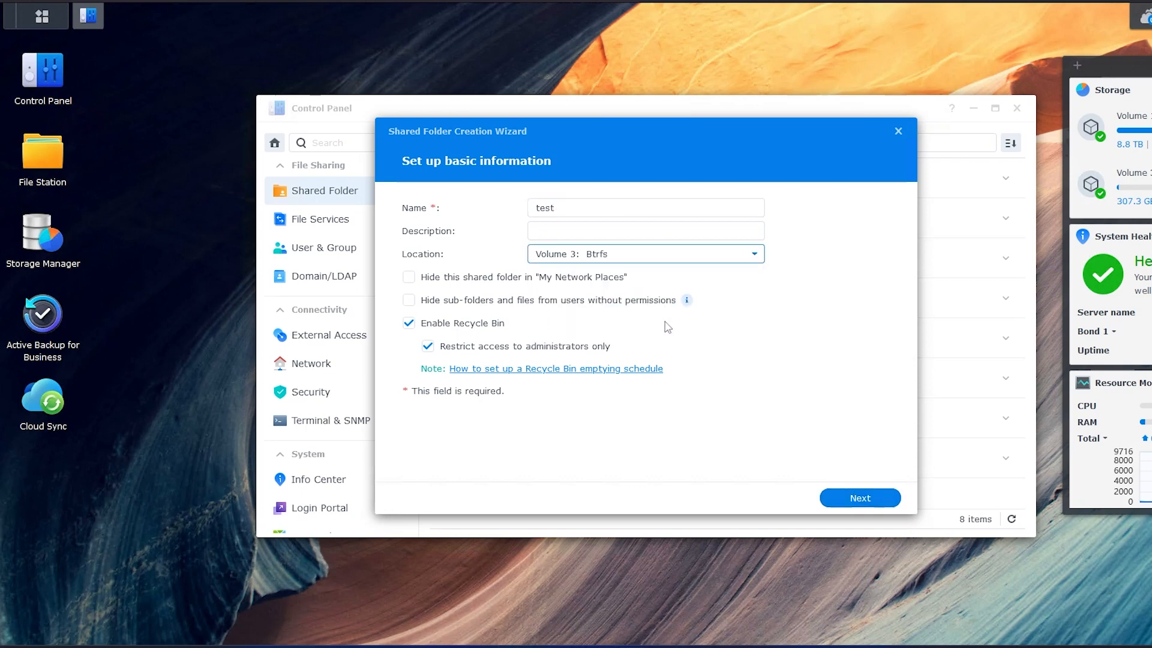
Leave the folder visible in network places with the recycle bin disabled
click(446, 329)
click(428, 326)
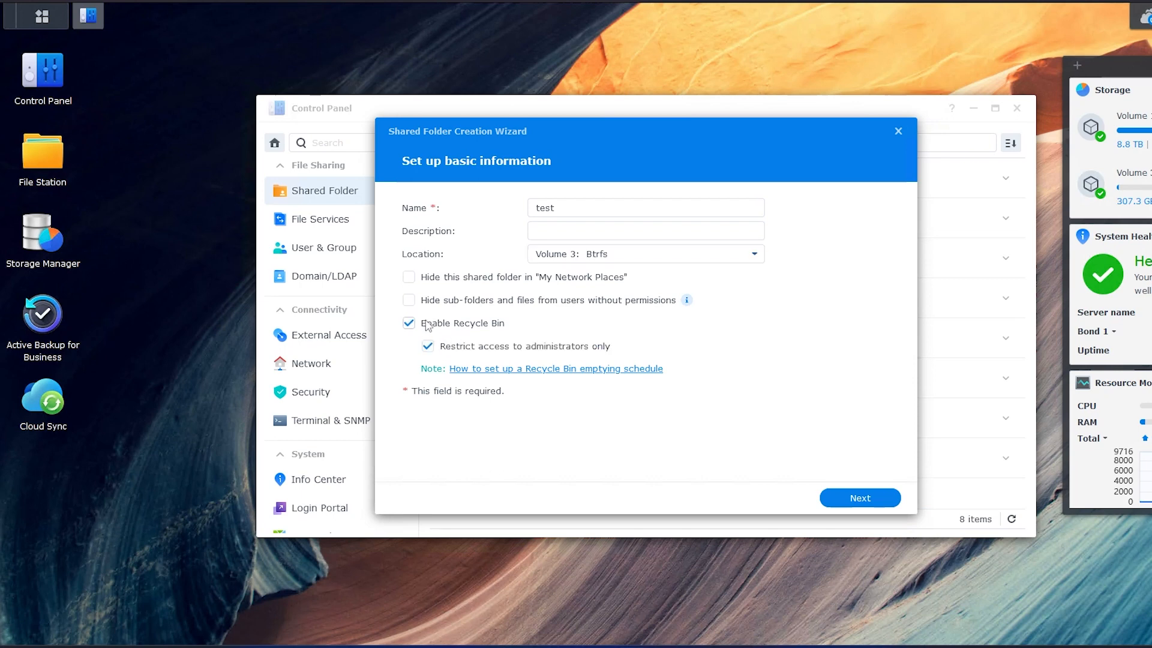
click(411, 277)
click(431, 327)
click(441, 279)
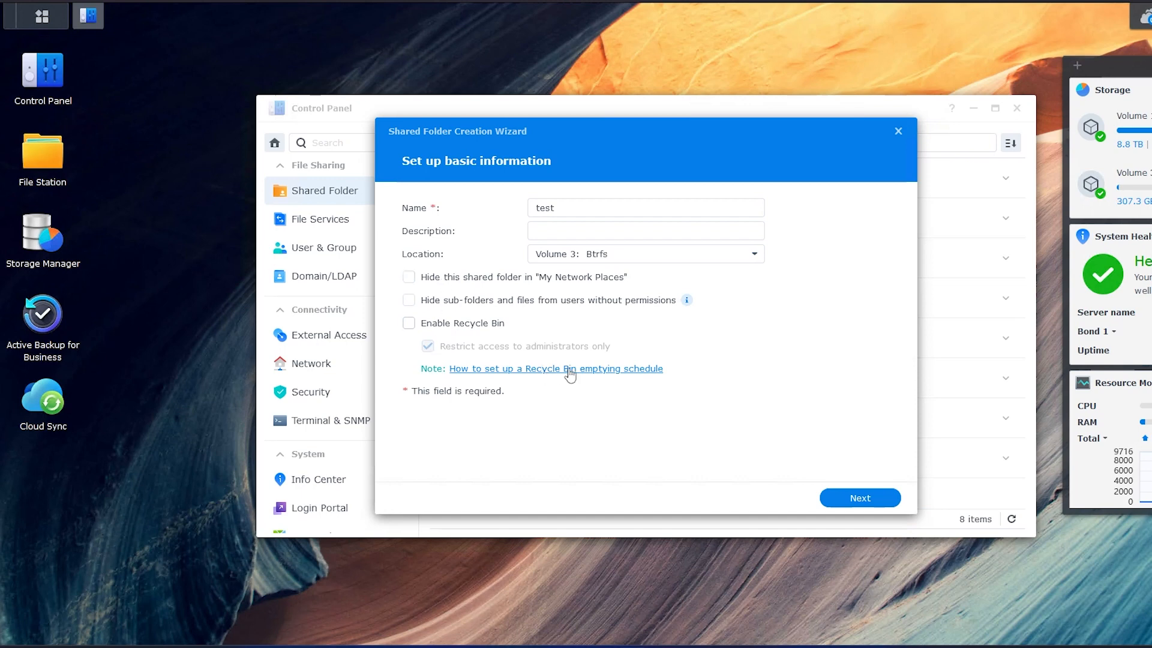
Finish the wizard without extra security to create the folder, skipping the permissions step
click(882, 504)
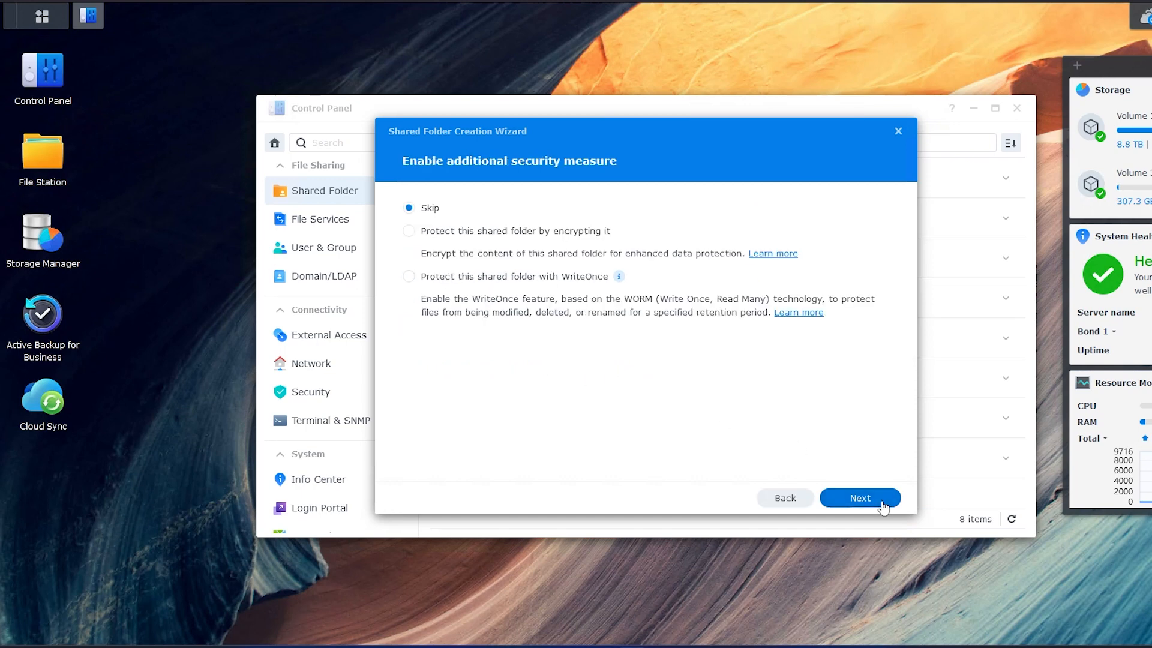
click(882, 504)
click(882, 504)
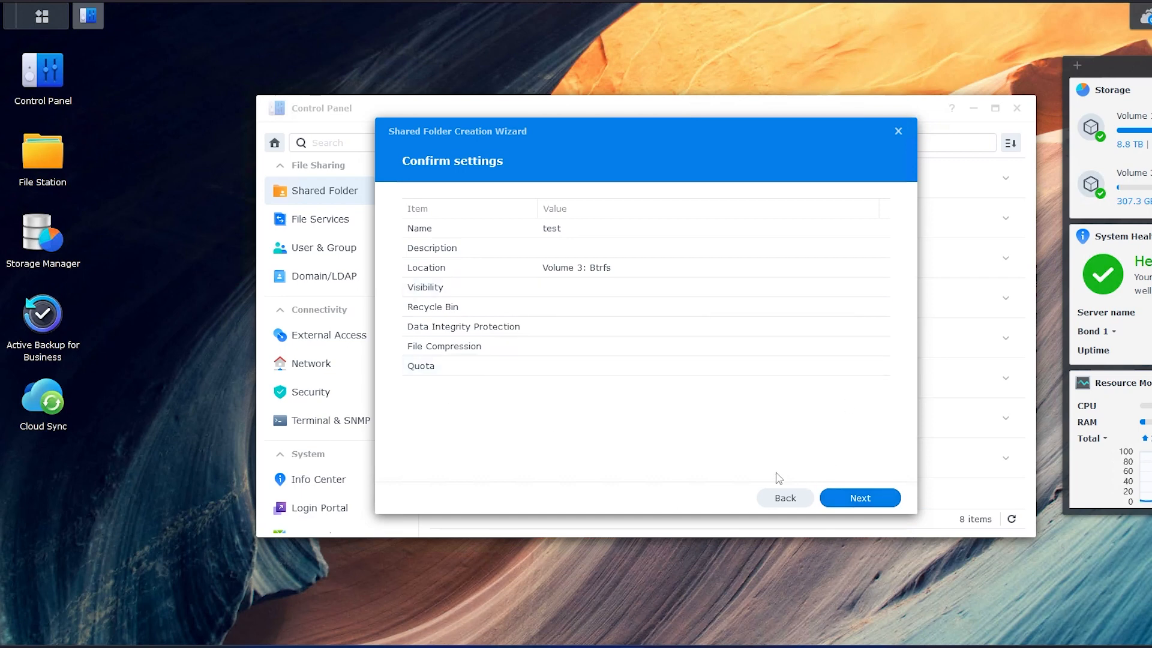
click(853, 501)
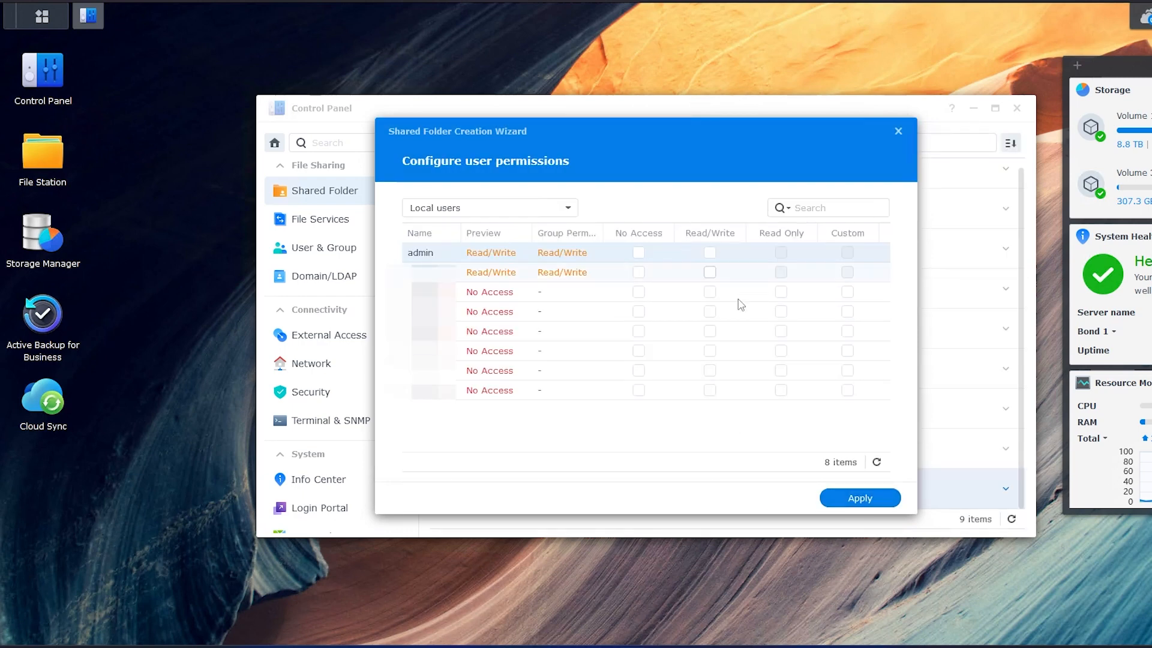
click(899, 132)
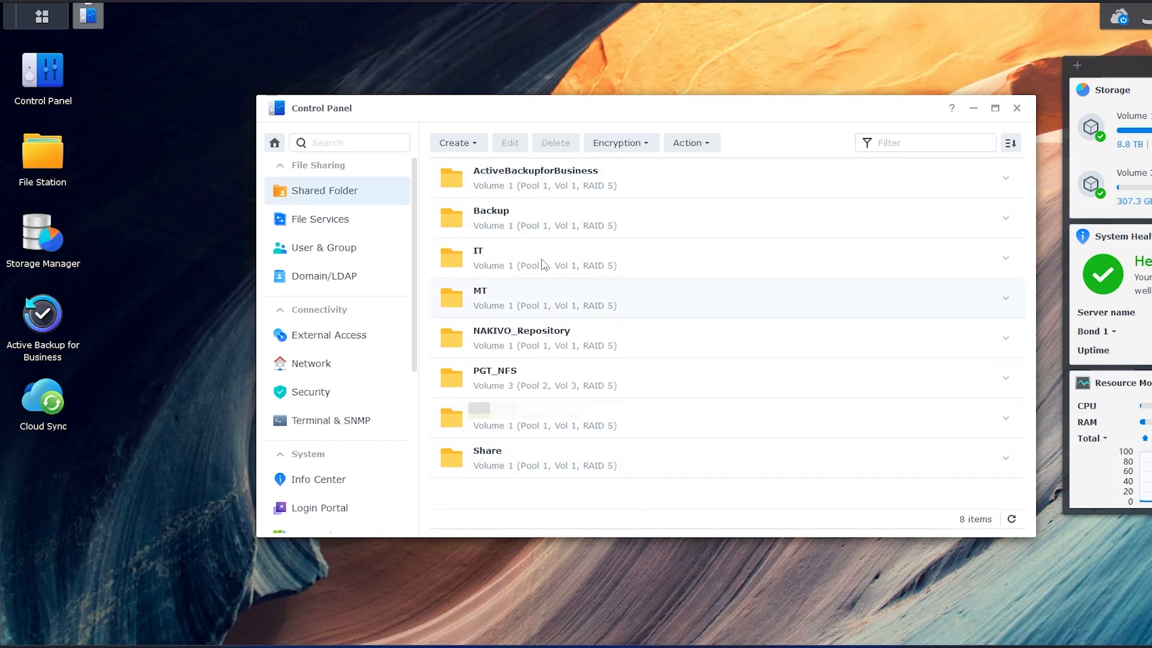
Edit the PGT_NFS shared folder and confirm its location stays on Volume 3
click(547, 384)
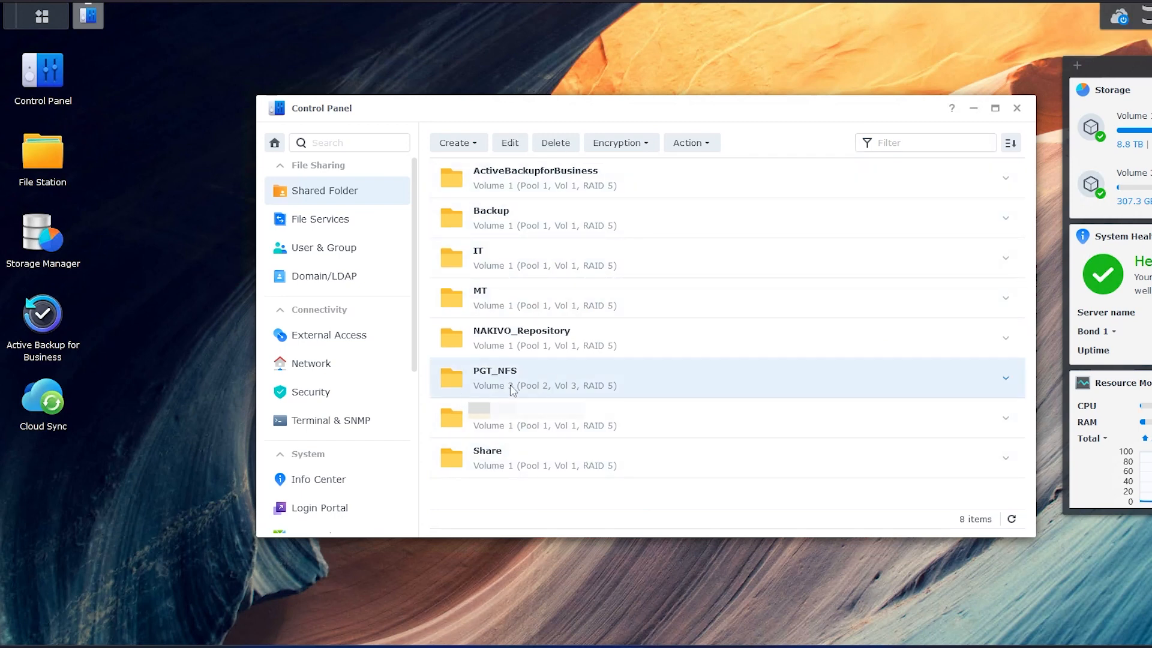
click(515, 145)
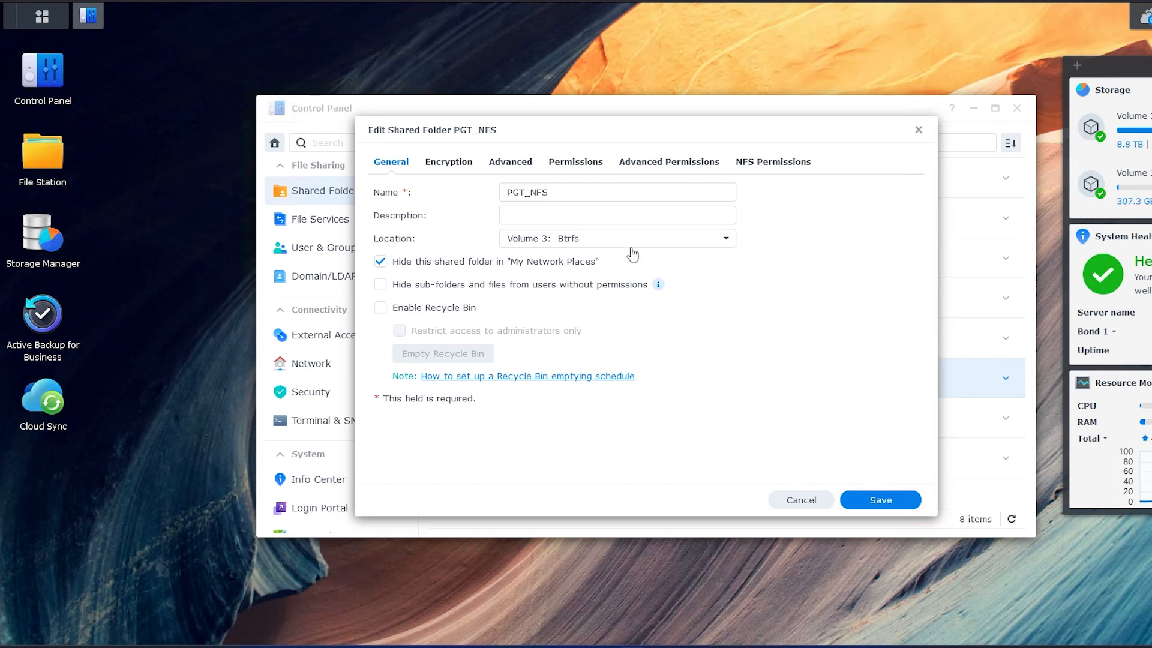
click(728, 241)
click(728, 240)
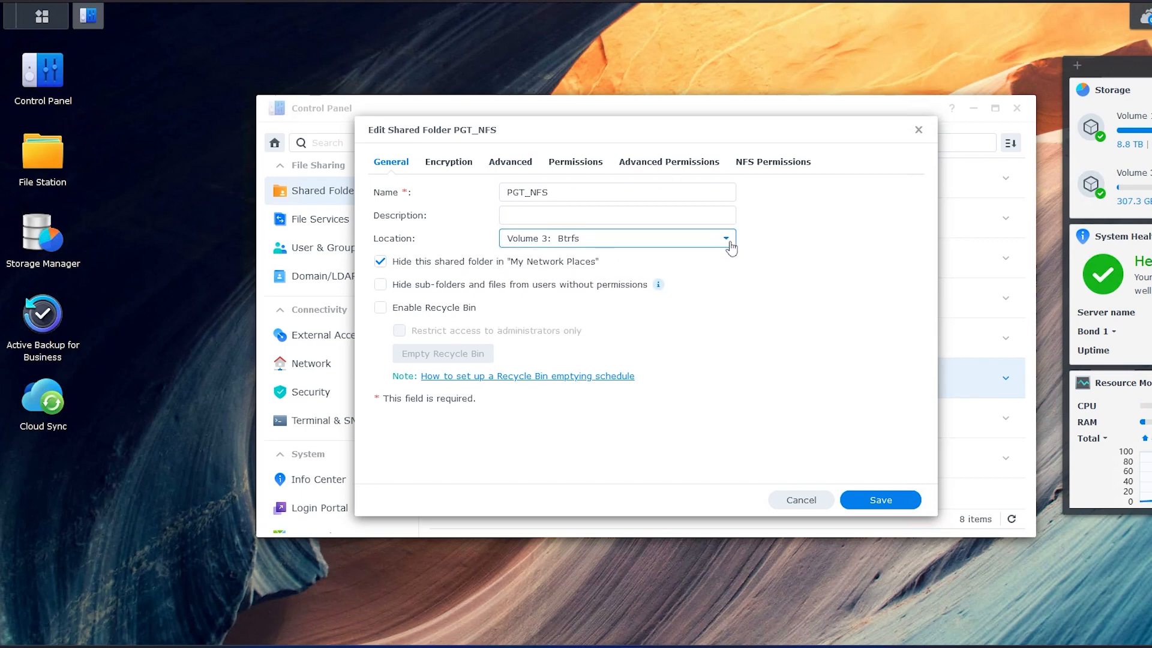
click(728, 240)
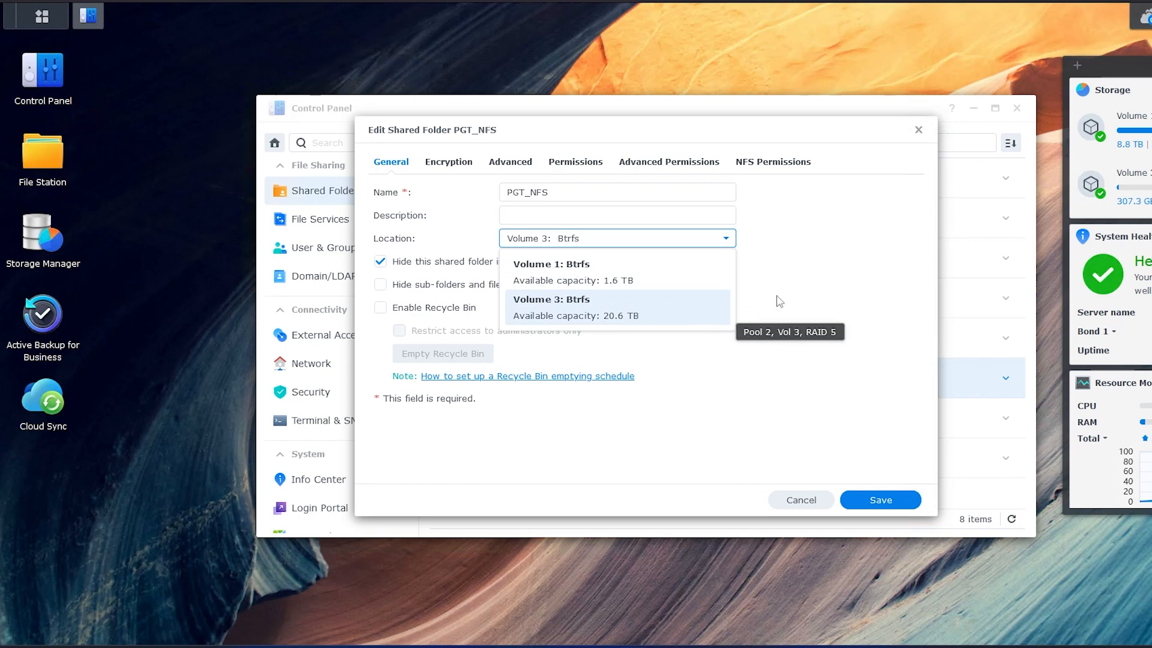
click(814, 264)
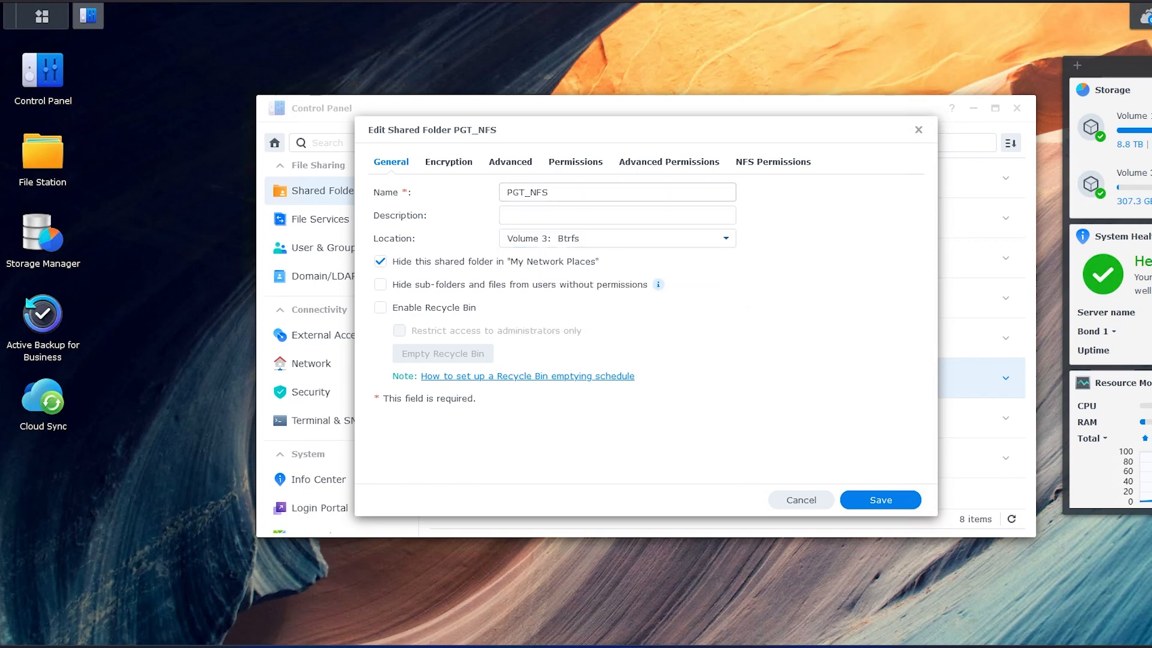
Step through Encryption, Advanced and permission tabs to reach the empty NFS Permissions list
click(451, 166)
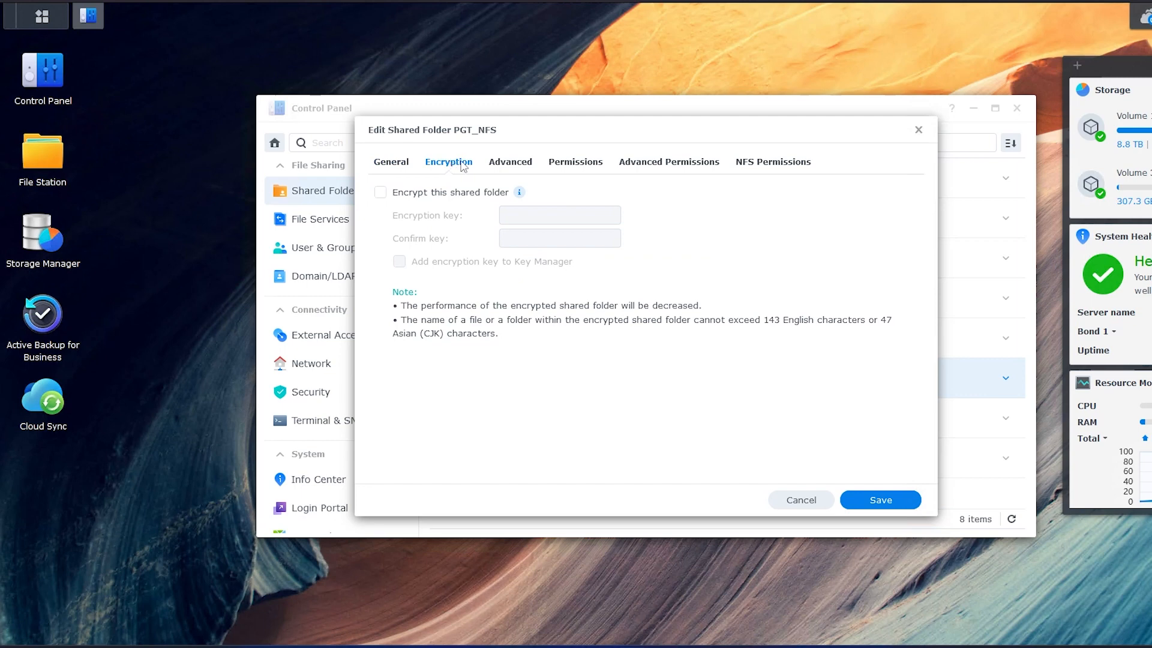
click(520, 171)
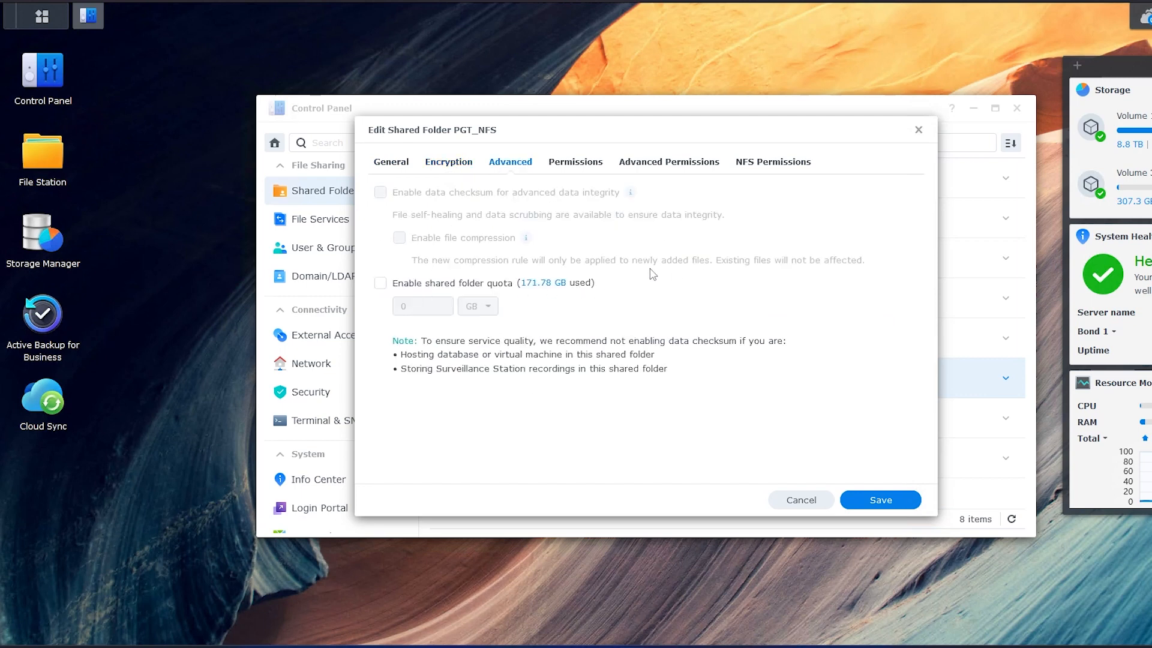
click(587, 171)
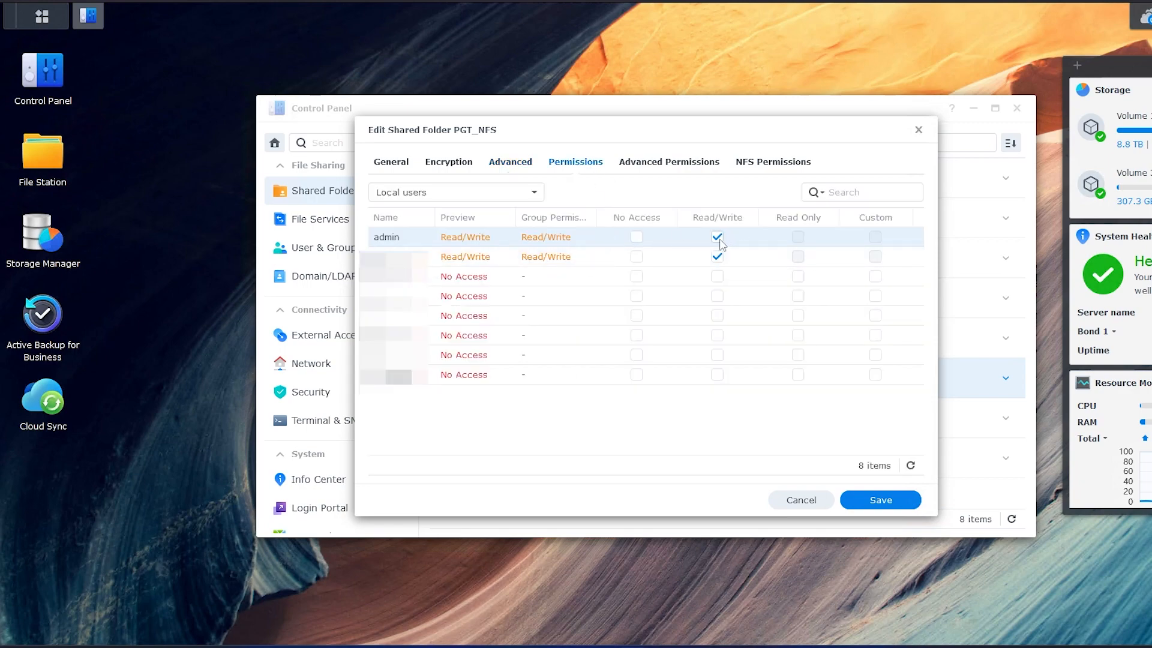
click(660, 167)
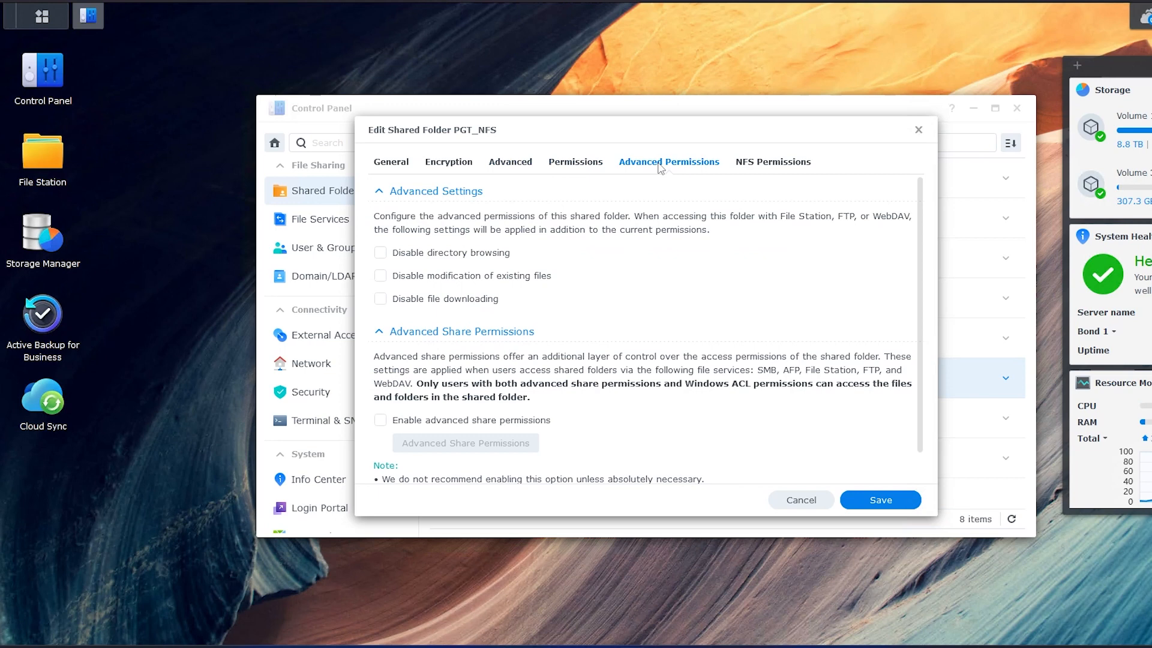
click(772, 173)
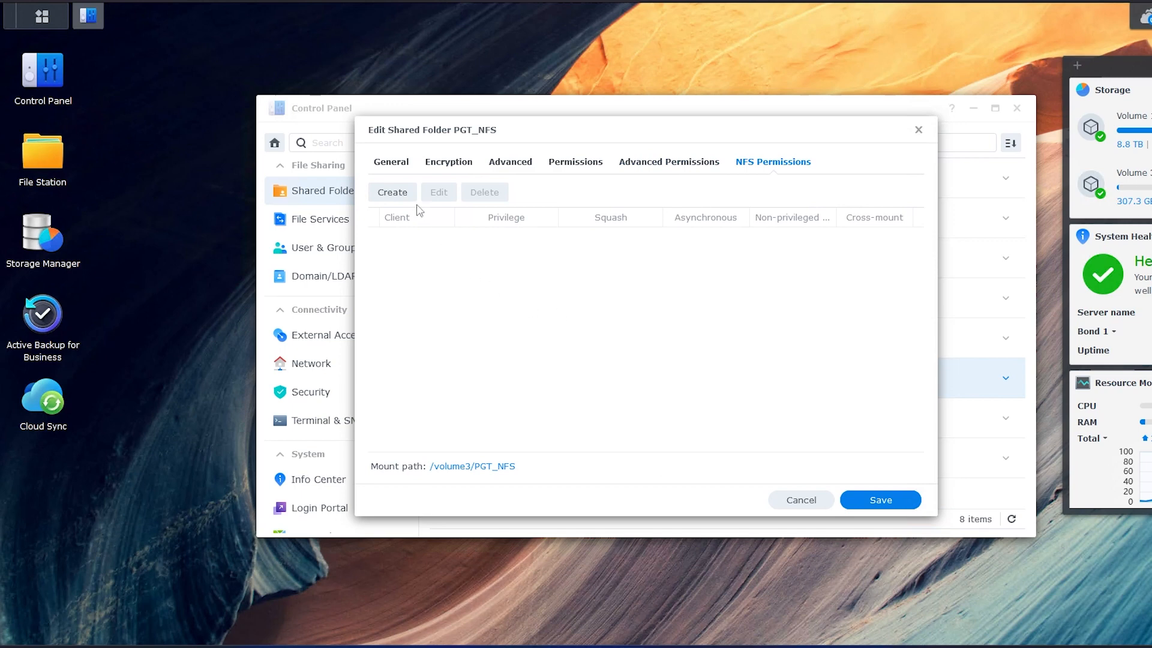
Add a Read/Write, No mapping NFS rule for the ESXi host's IP address
click(393, 193)
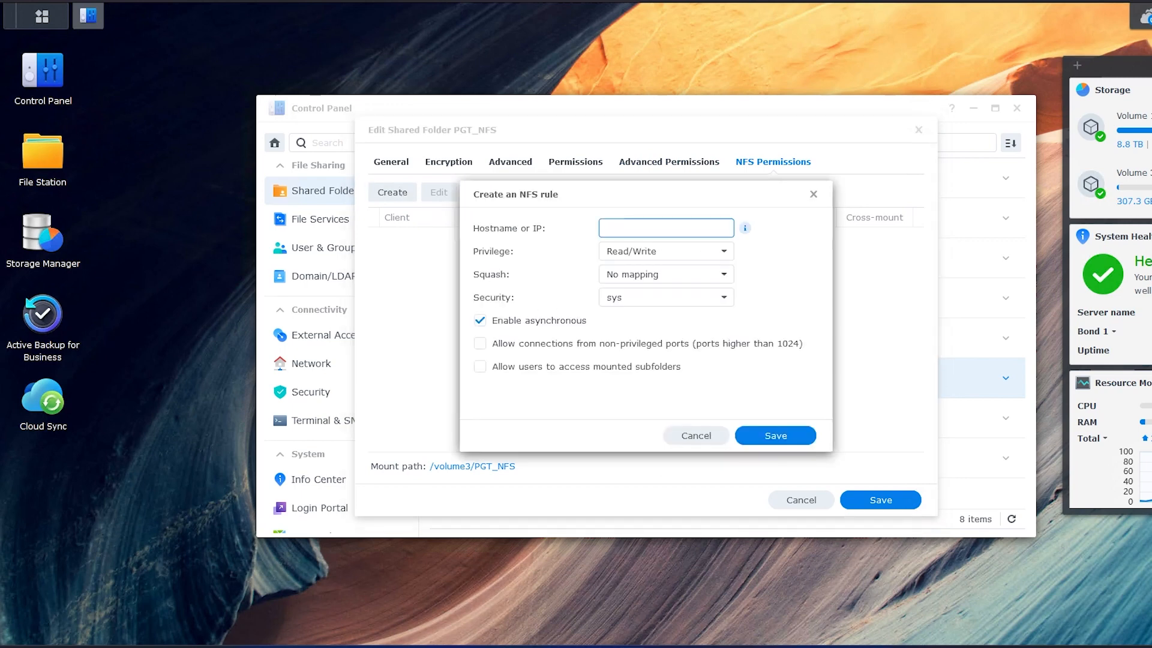
text(192.168)
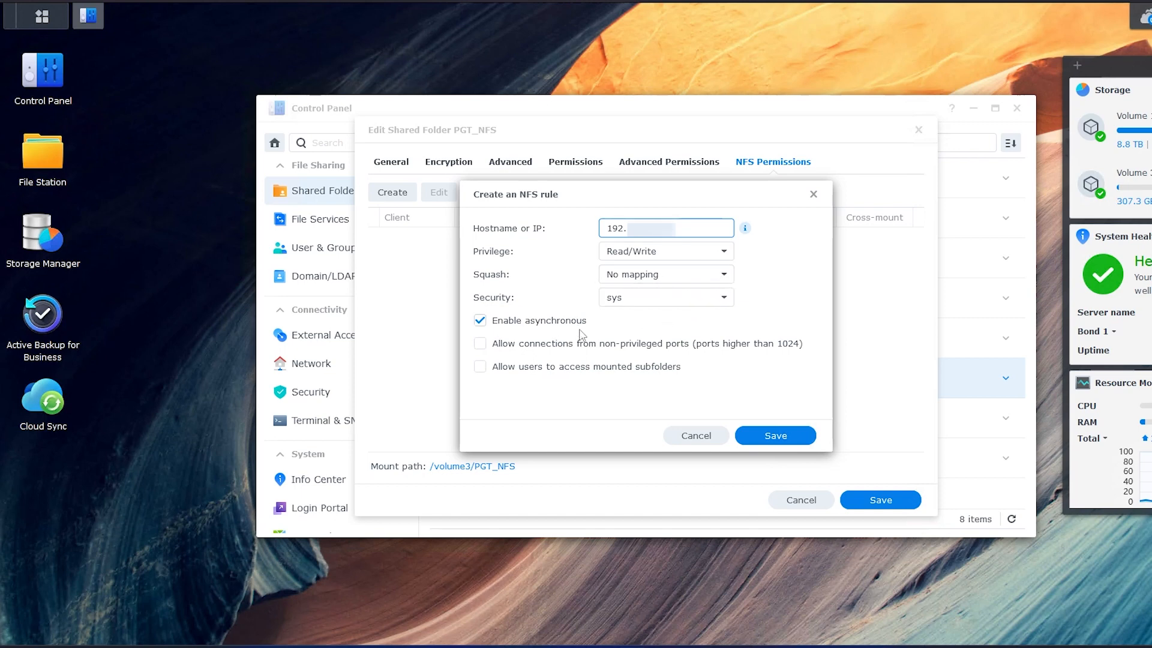
click(772, 435)
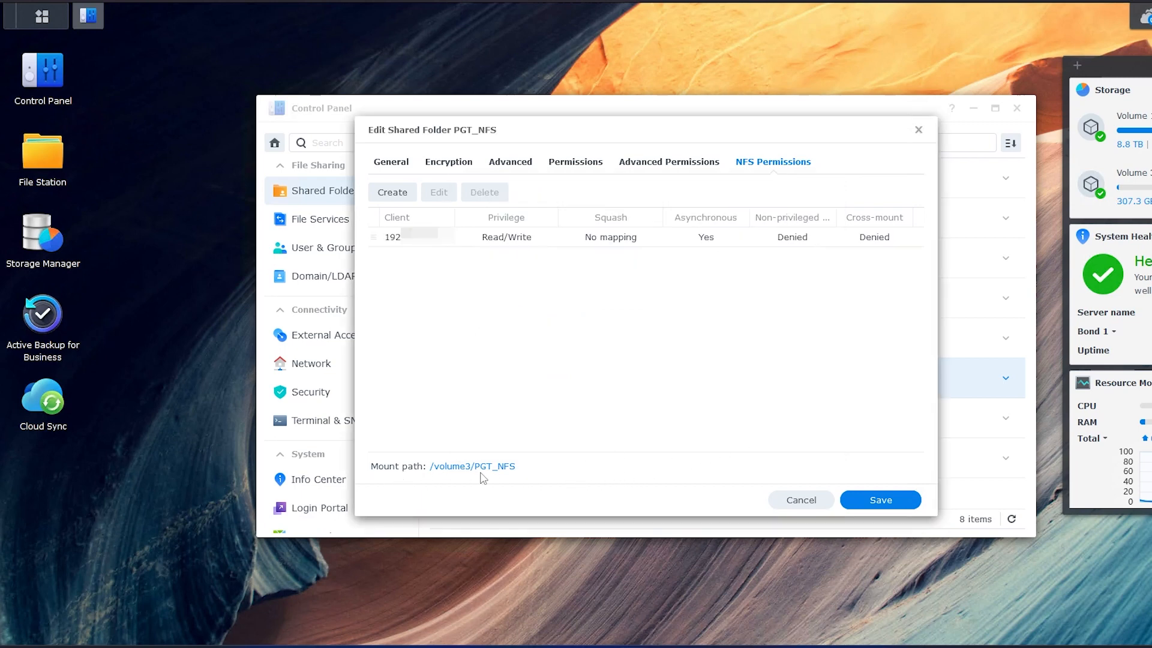
Copy the mount path /volume3/PGT_NFS and save the PGT_NFS folder settings
double_click(498, 469)
triple_click(498, 467)
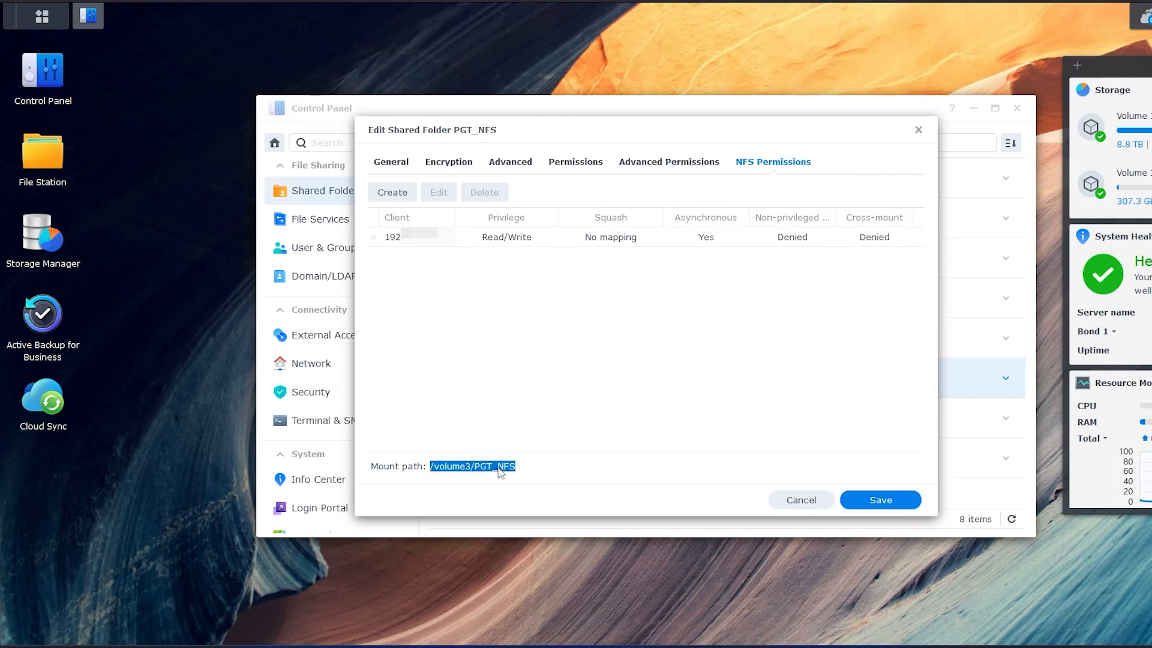
right_click(499, 467)
click(523, 481)
click(876, 504)
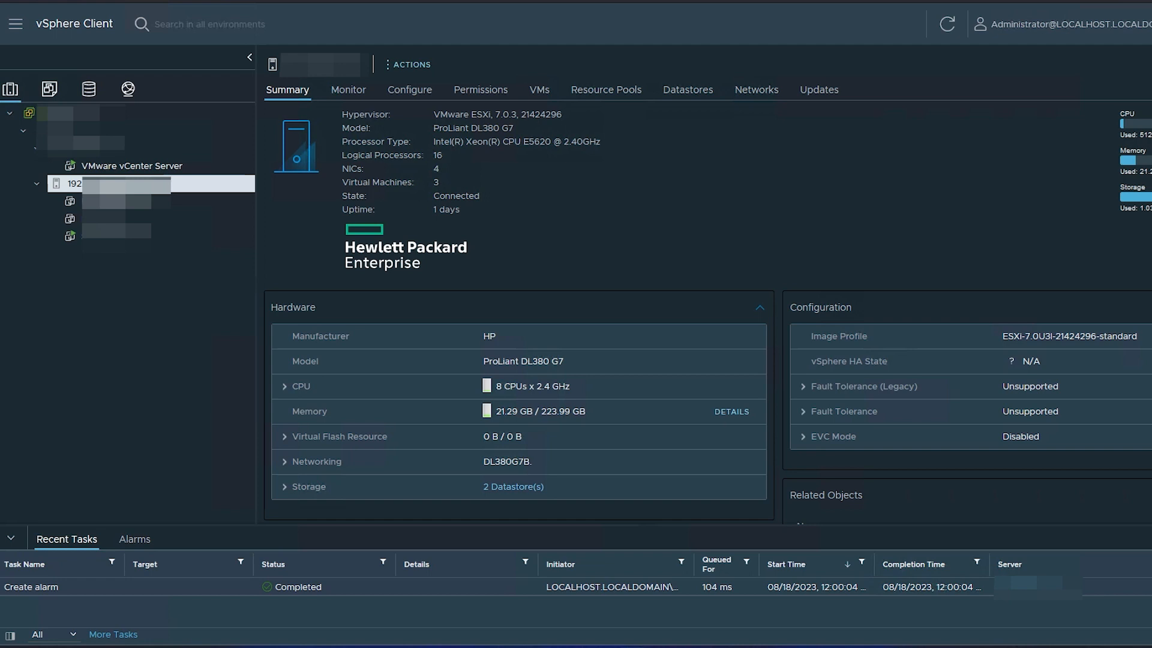
Inspect vSwitch0 and vSwitch1 with VM Network 2 under the host's virtual switches, then launch Add Networking
click(420, 94)
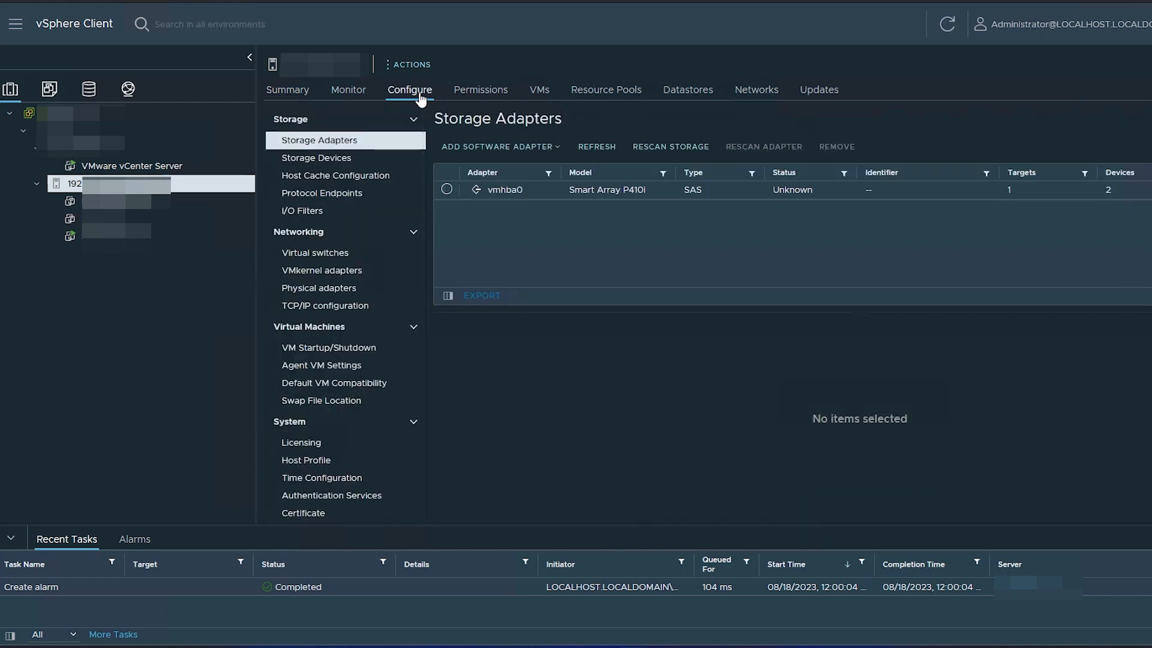
click(333, 254)
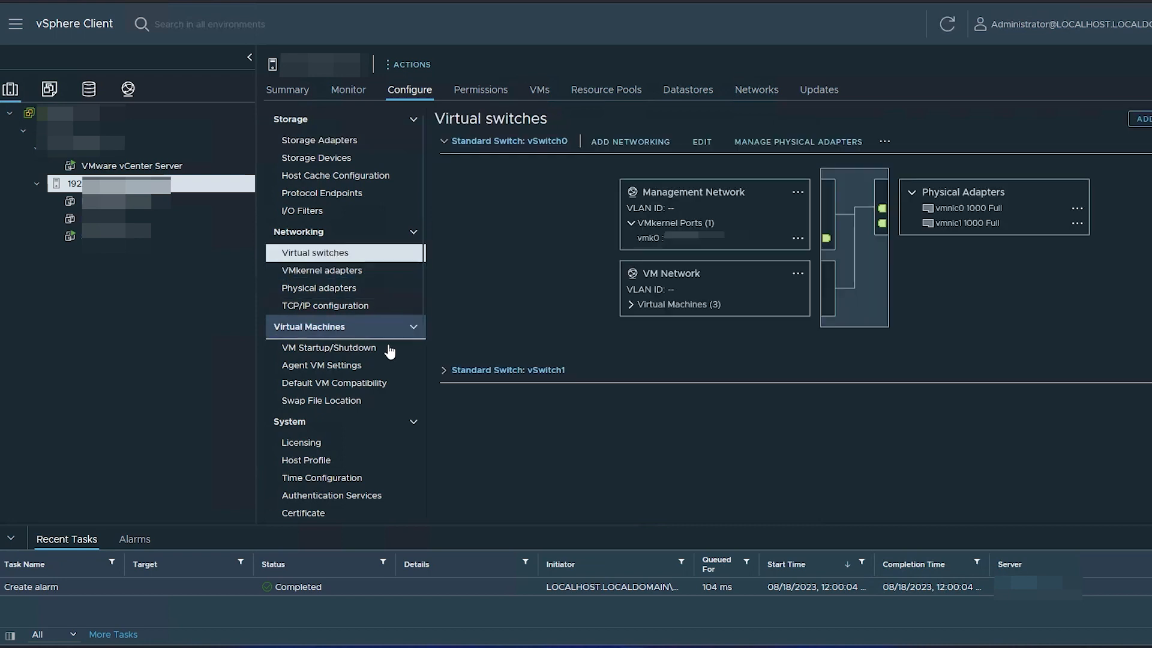
click(444, 371)
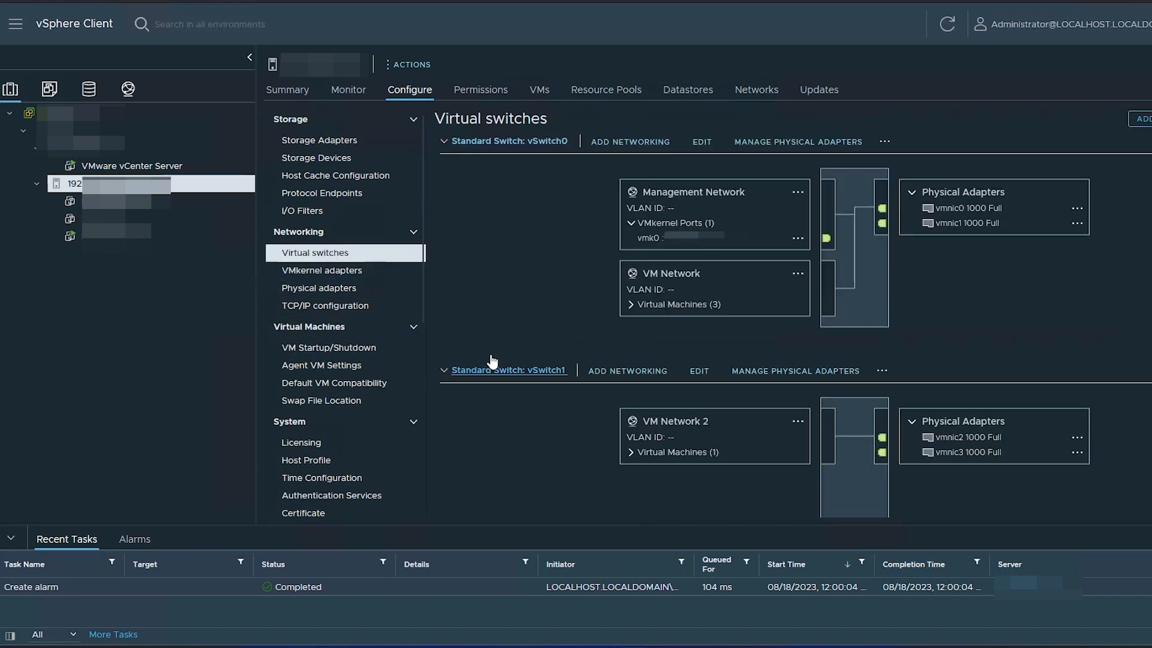
click(633, 455)
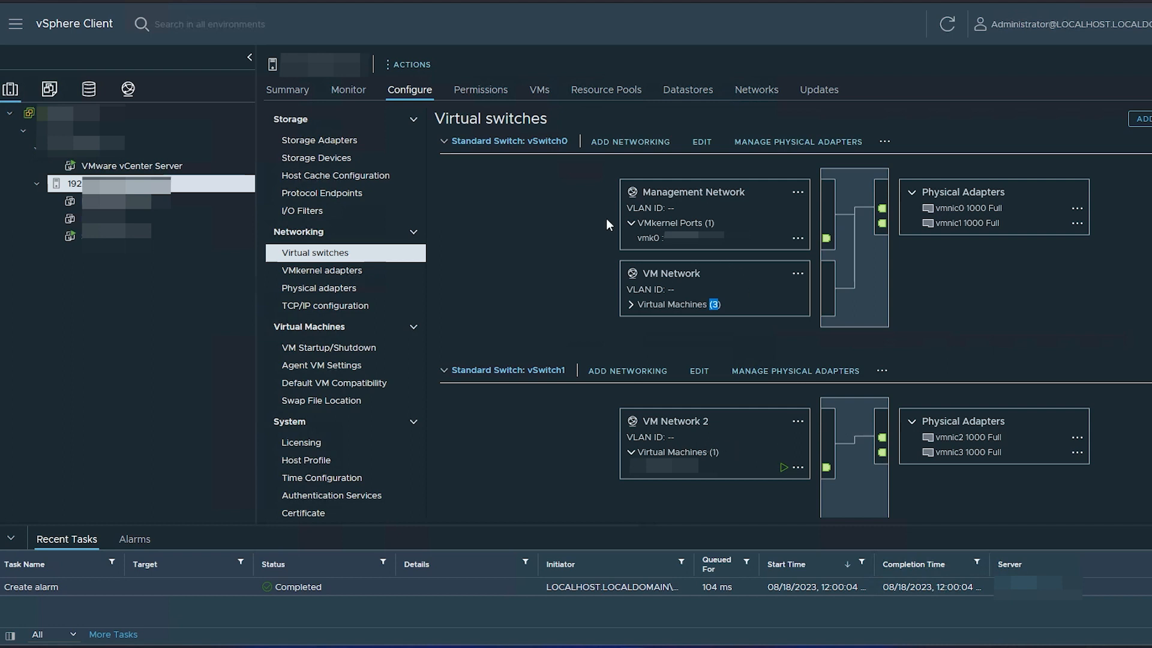
click(1143, 119)
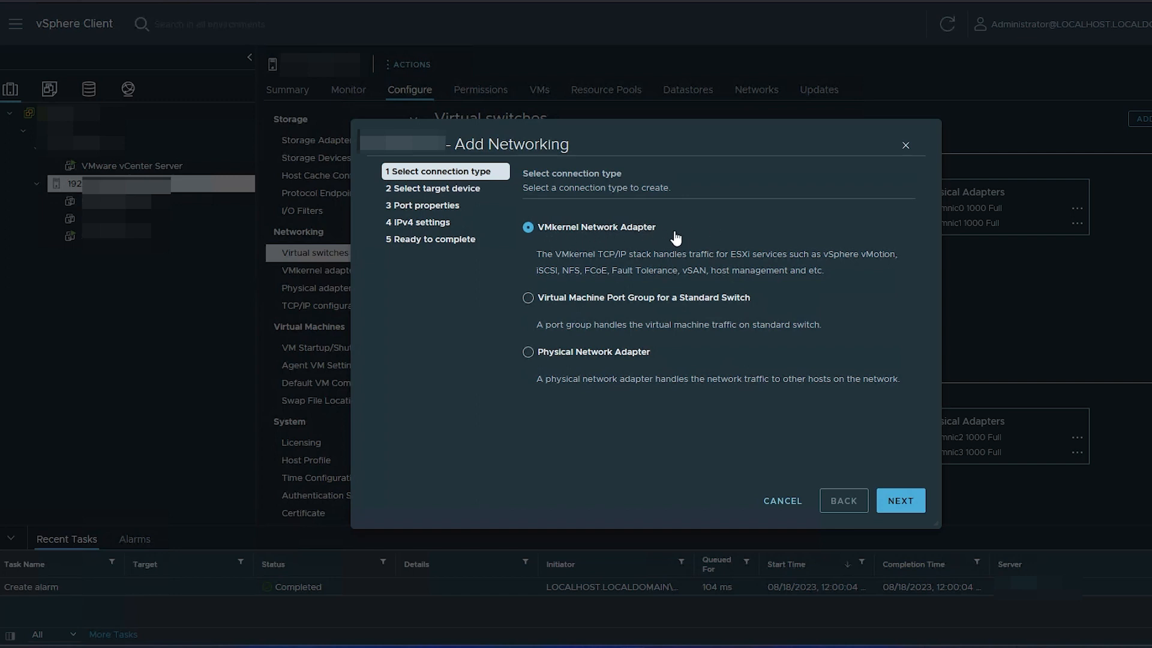
Choose a VMkernel Network Adapter attached to the existing standard switch vSwitch1
click(898, 506)
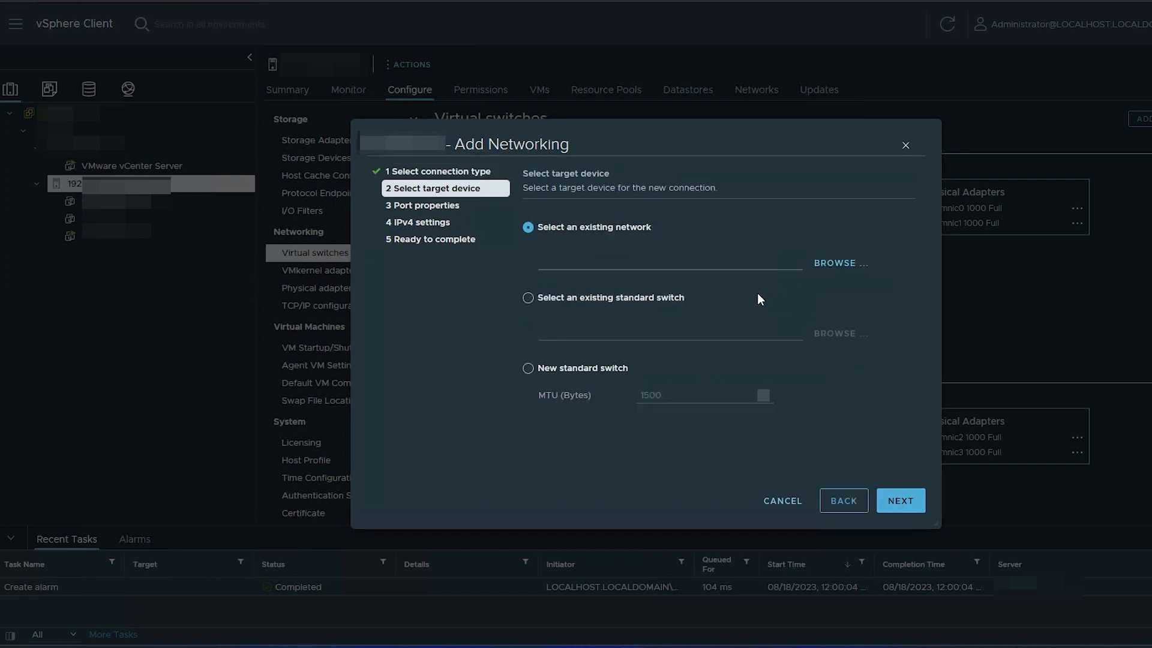
click(624, 305)
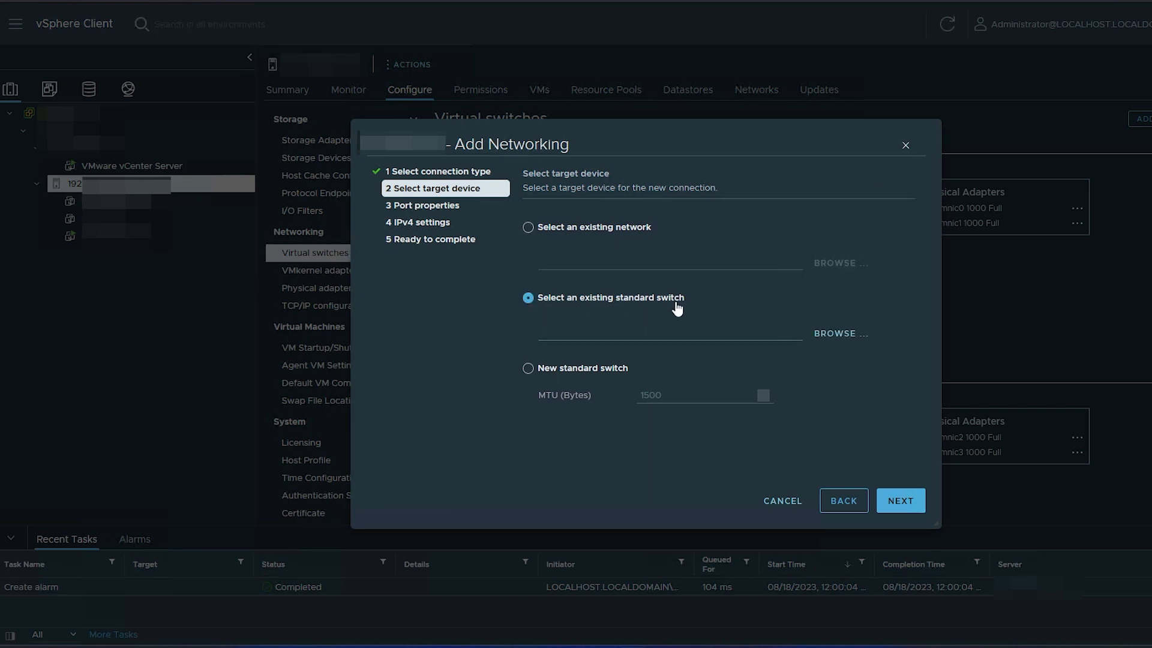
click(844, 334)
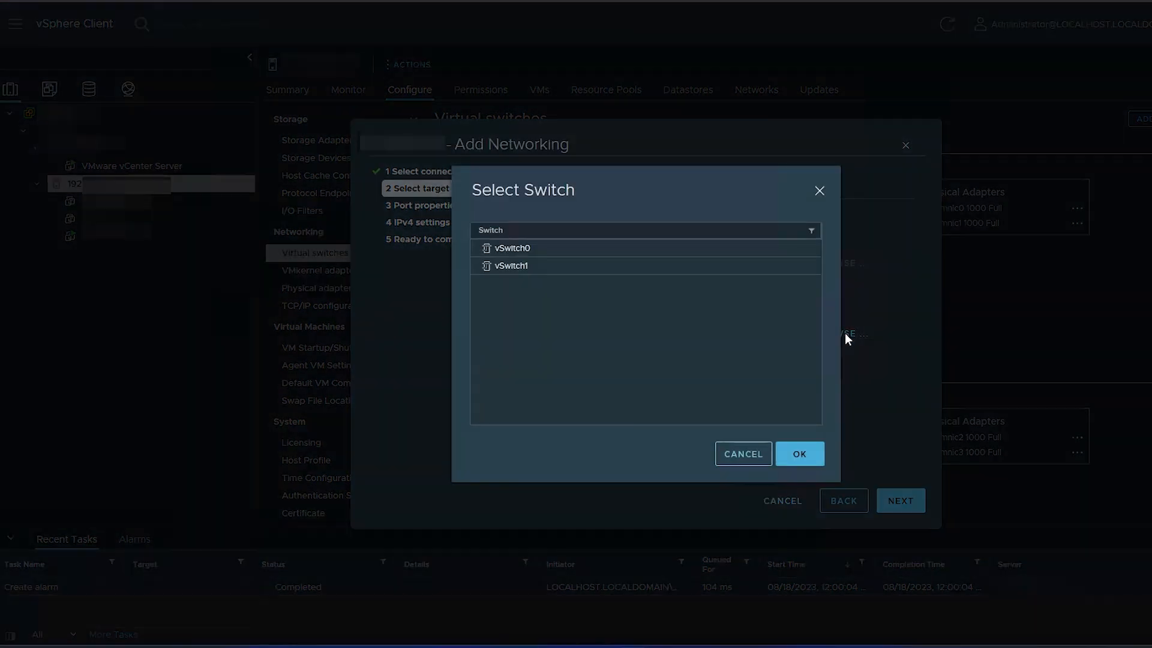
click(534, 267)
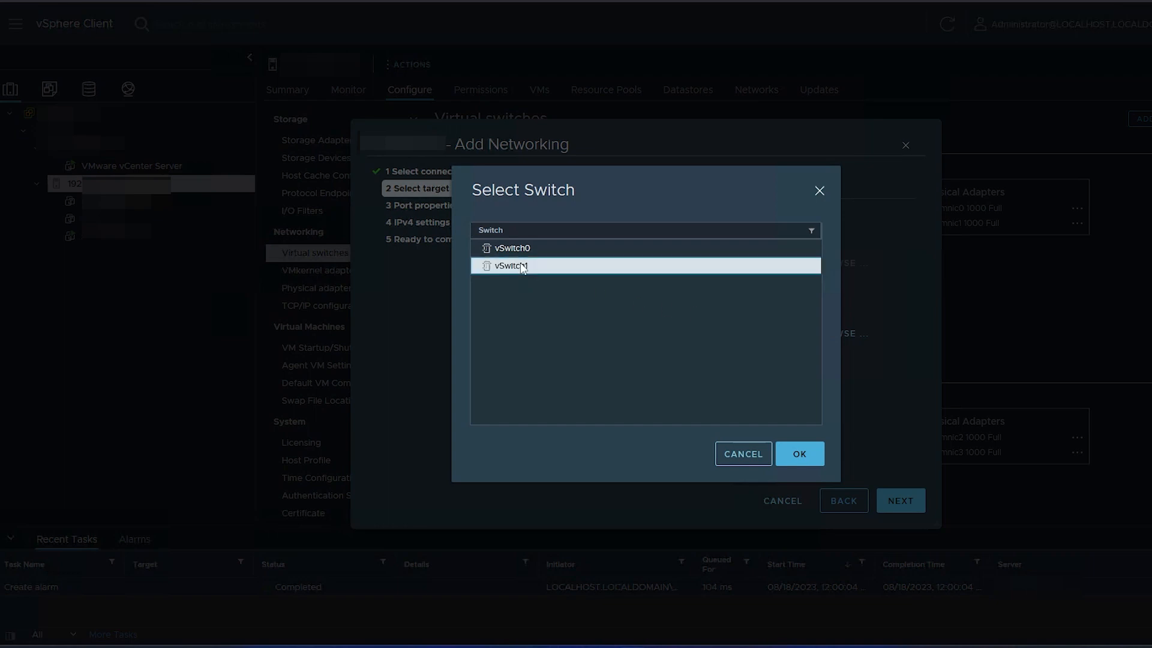
click(800, 455)
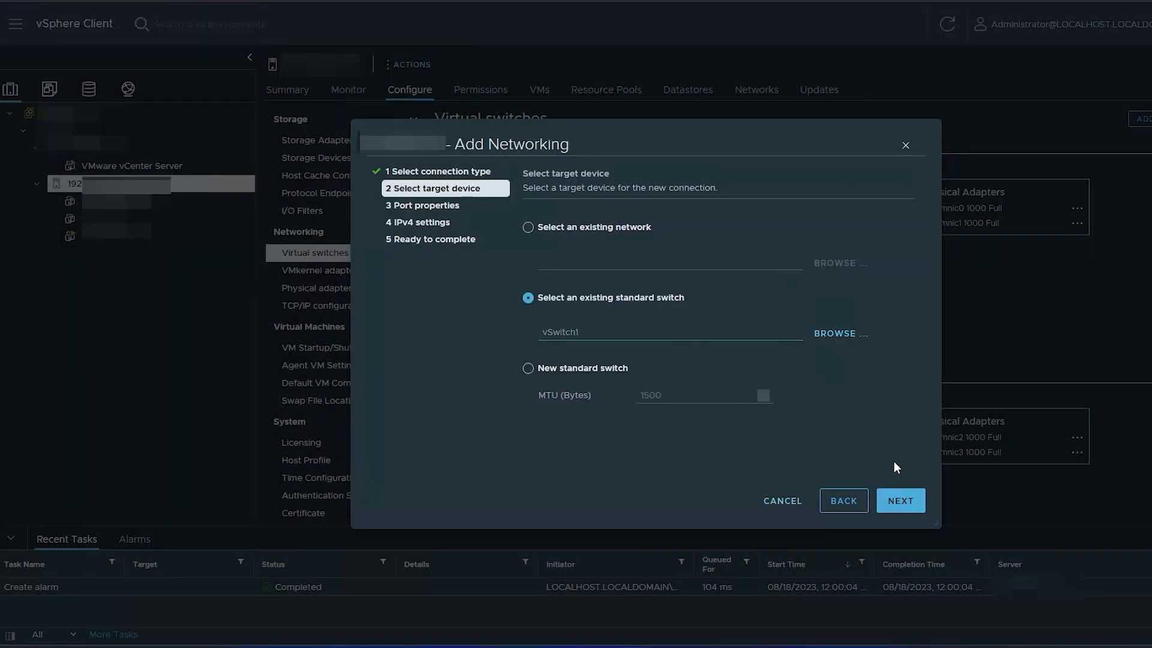
click(901, 506)
Label the port NFS, keeping IPv4, MTU 9000 and the default TCP/IP stack
text(NFS)
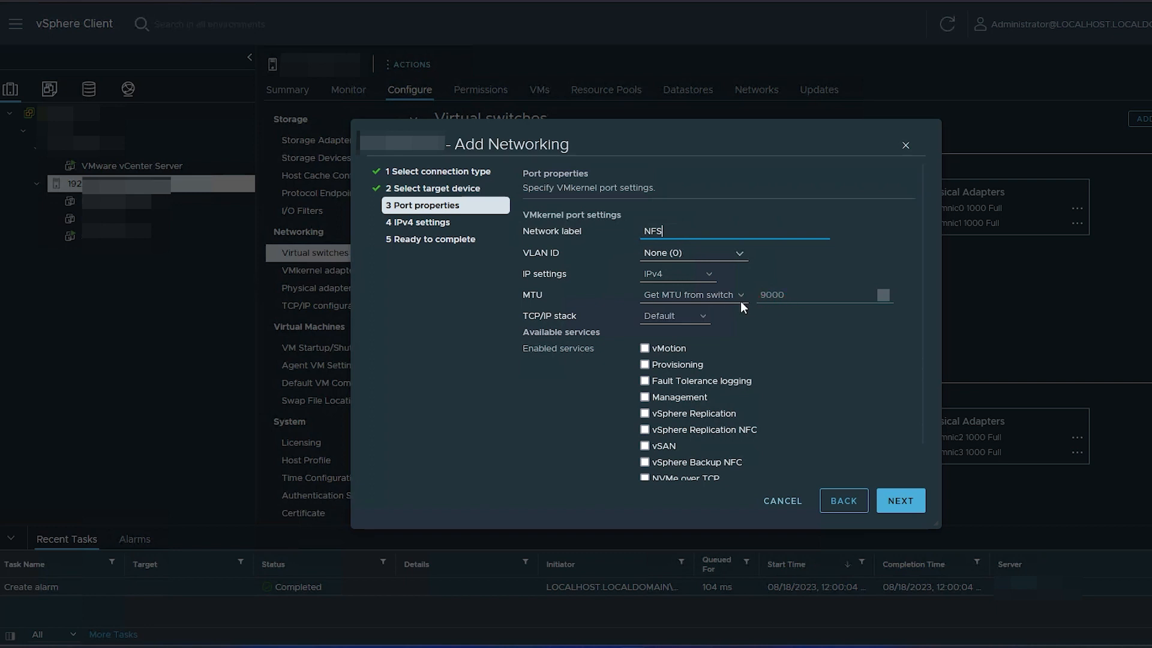
scroll(817, 377, down, 1)
scroll(815, 375, down, 1)
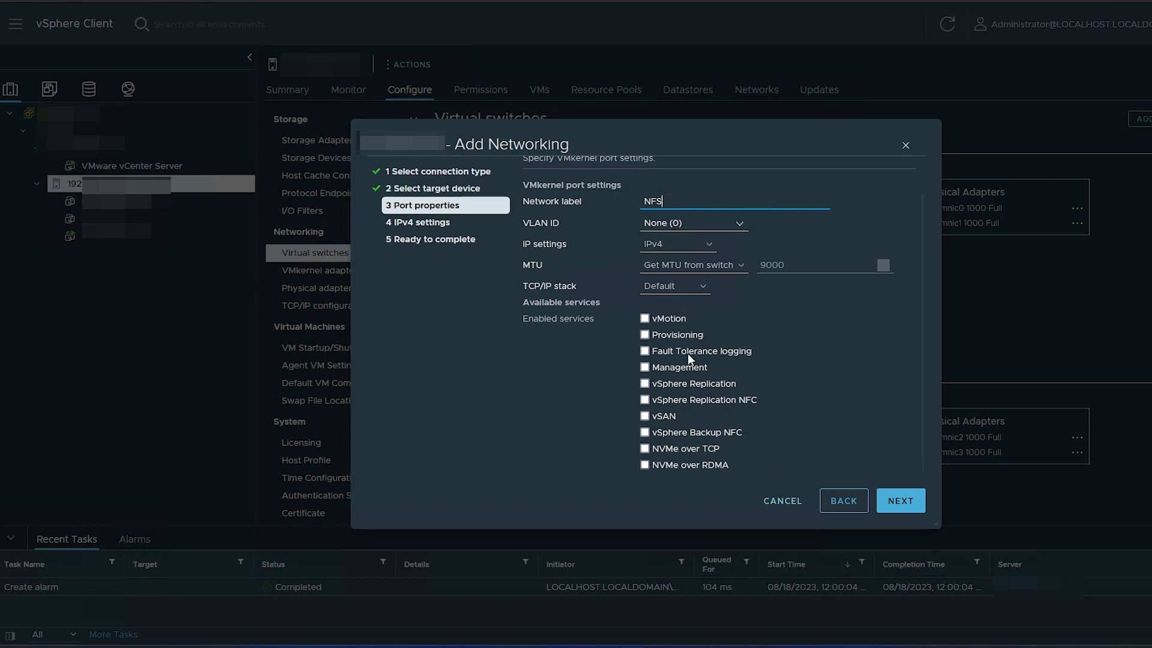
Give the adapter a static IPv4 address with subnet mask 255.255.255.0
click(901, 503)
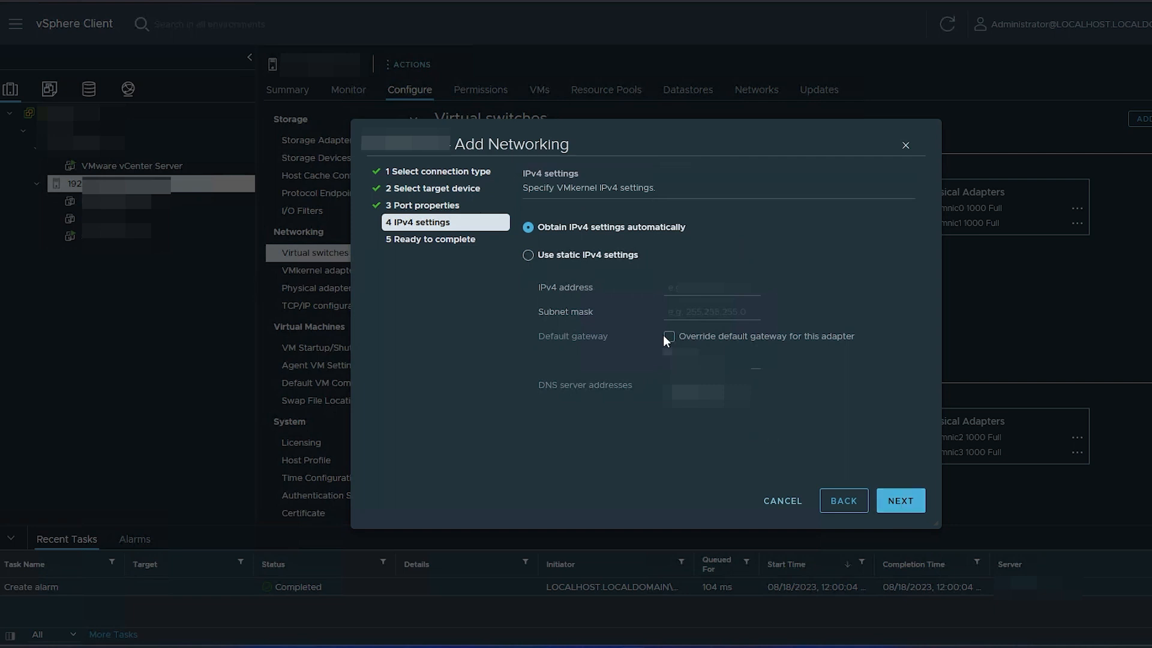
click(609, 262)
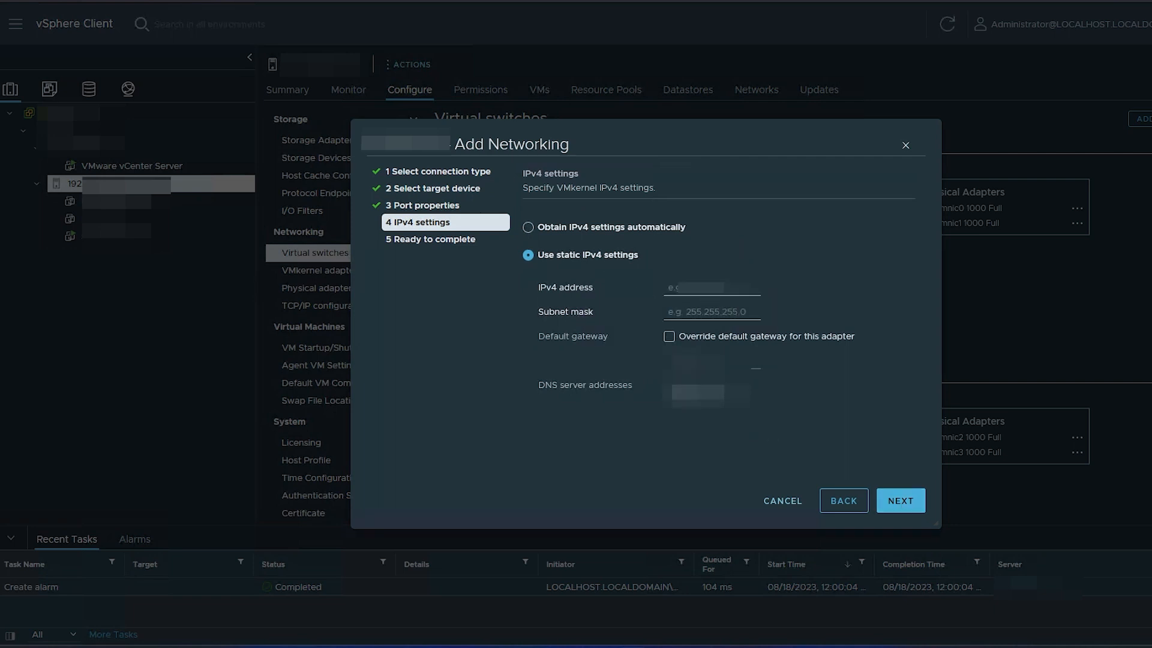
click(663, 285)
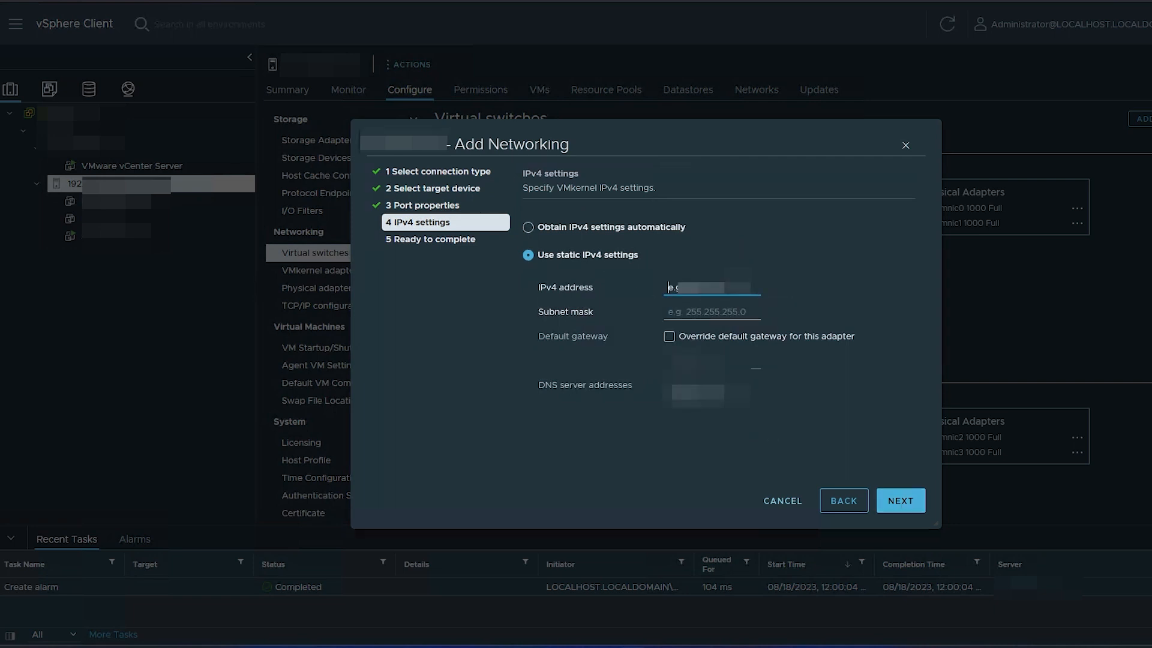
text(19)
key(Tab)
text(255)
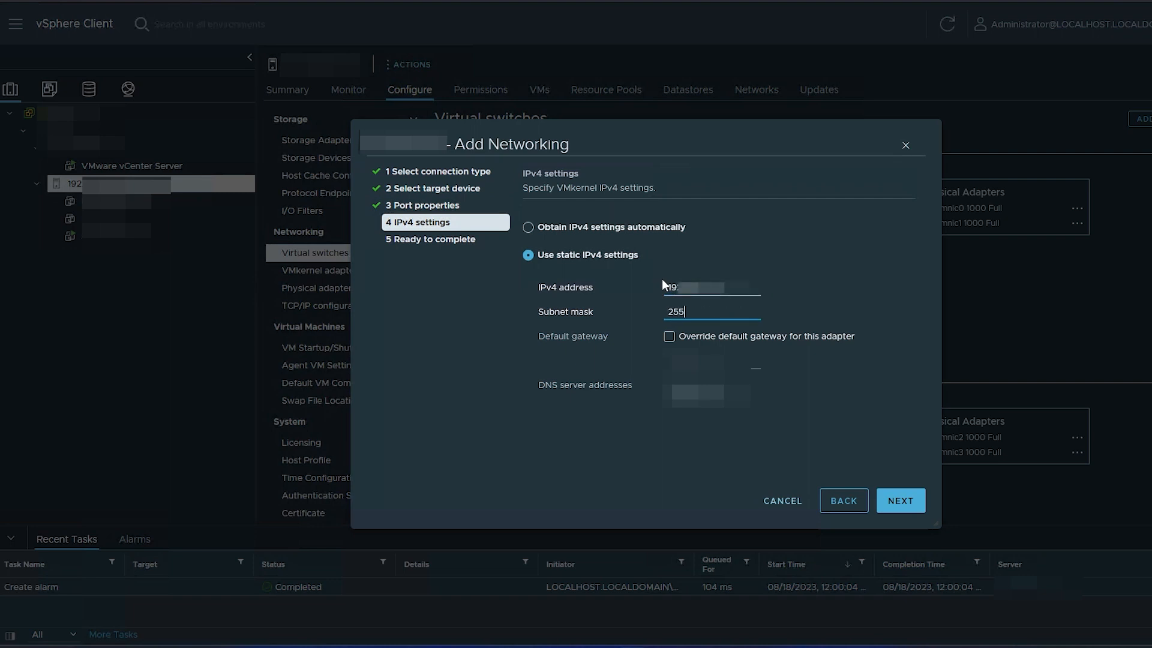
text(.255.255.0)
Review the summary and finish creating the NFS VMkernel adapter vmk1
click(909, 504)
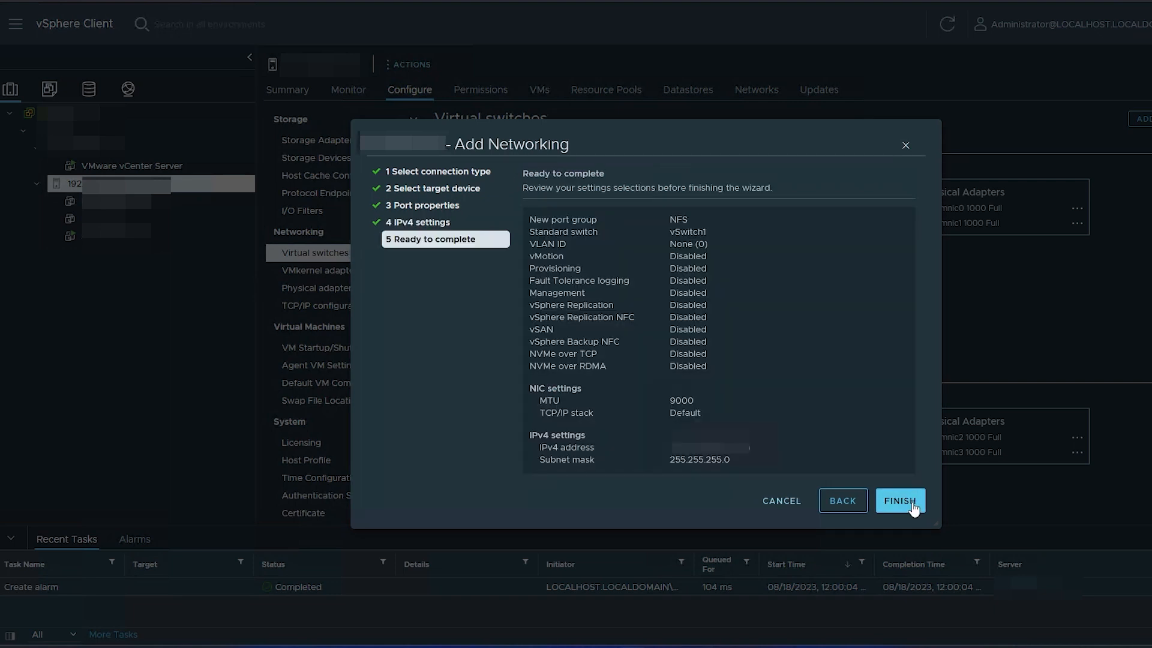
scroll(747, 314, down, 2)
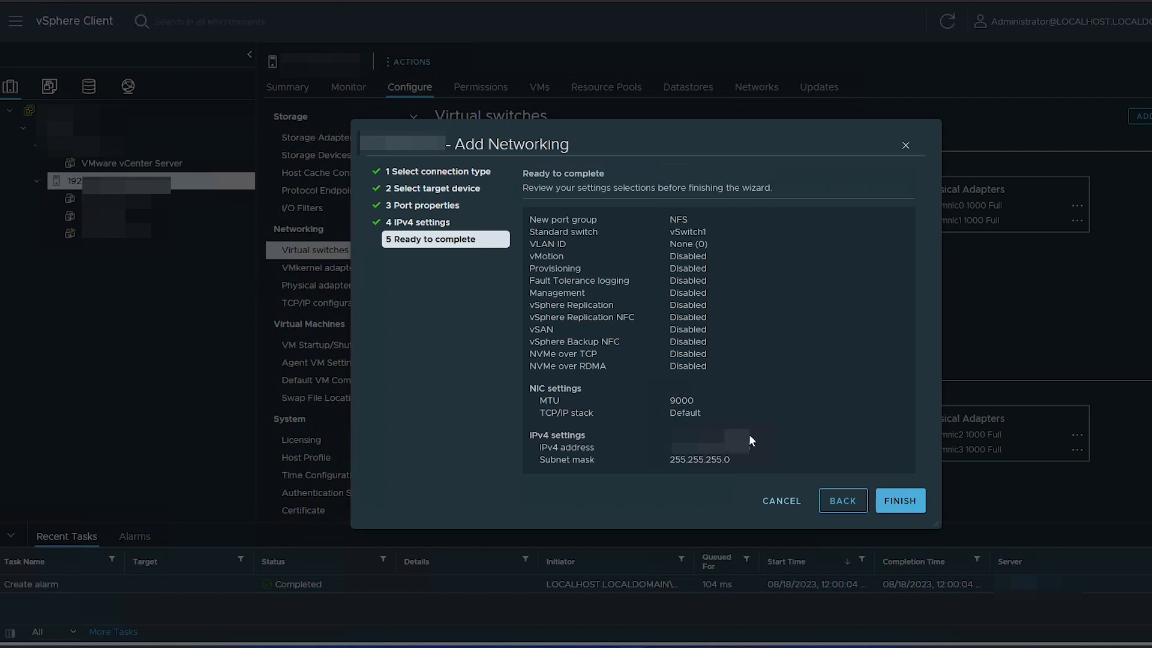
click(900, 501)
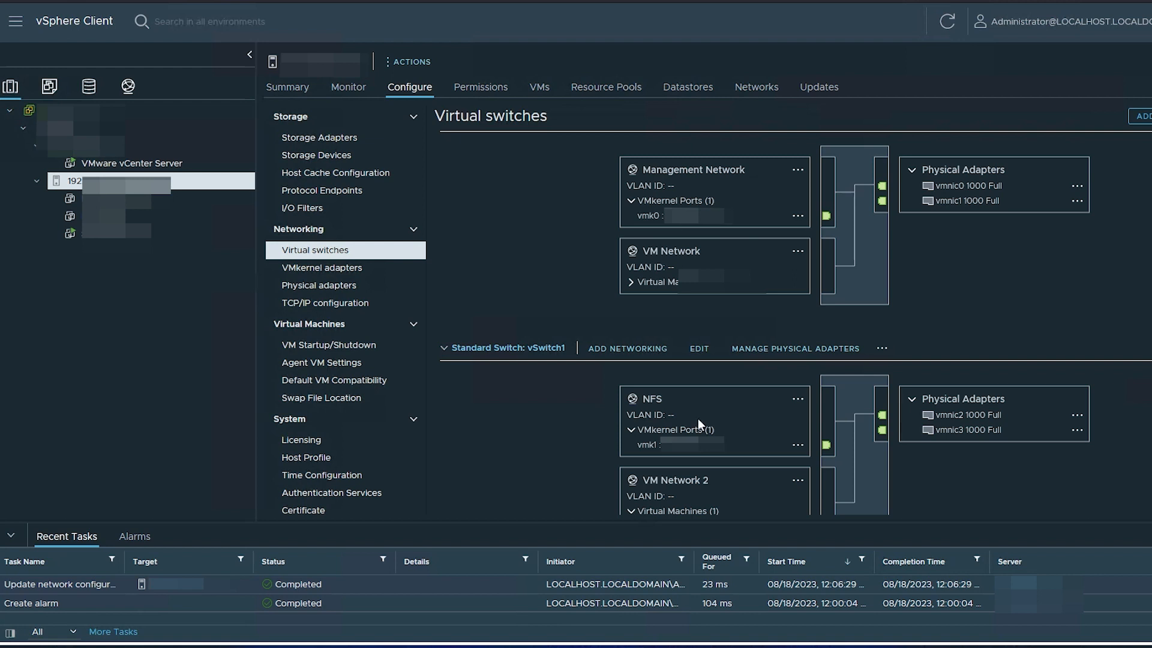
Switch the navigator to the Storage view listing the datacenter's three datastores
click(89, 86)
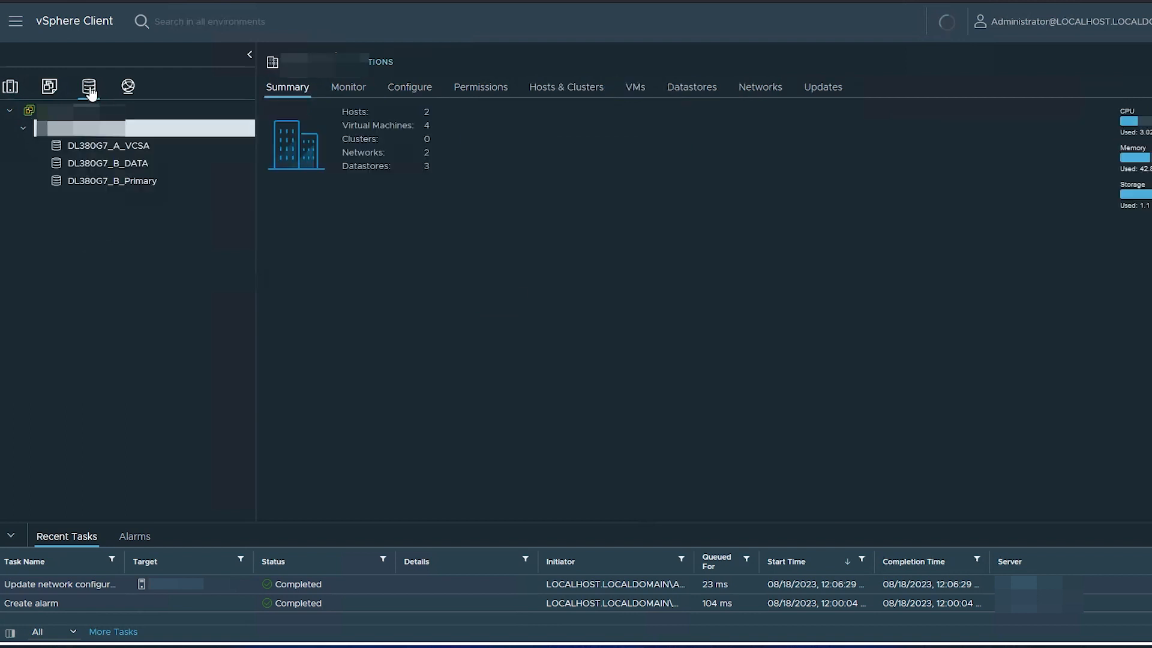
From the datacenter's Storage menu, start a New Datastore of type NFS, version NFS 4.1
right_click(139, 137)
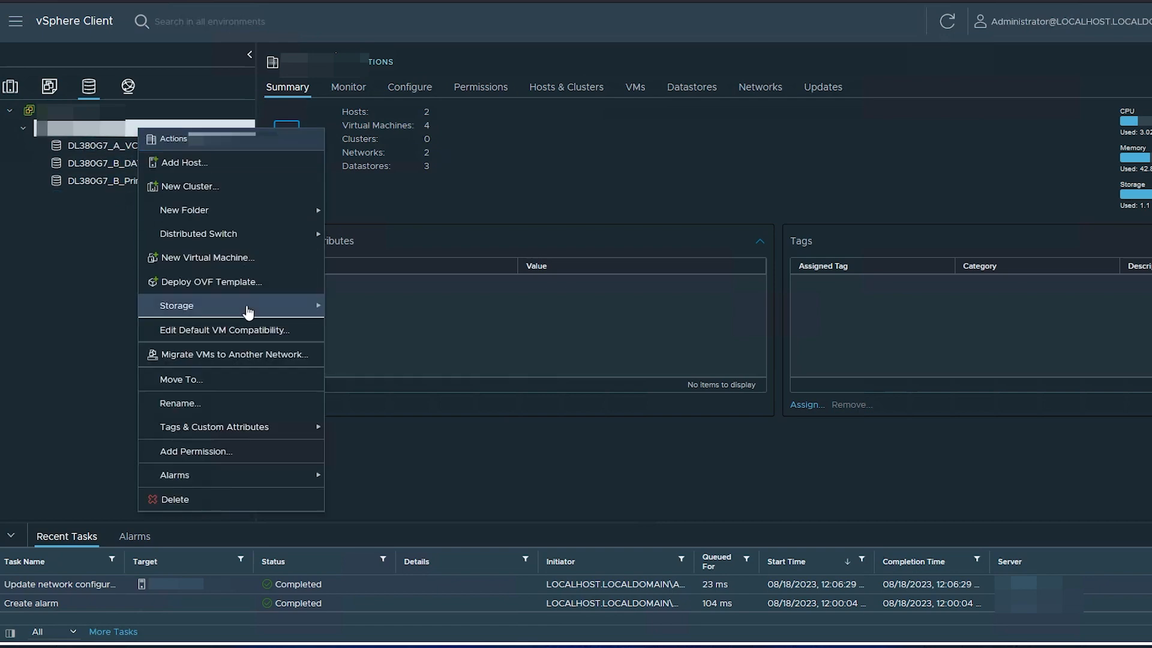
mouse_move(258, 311)
click(370, 306)
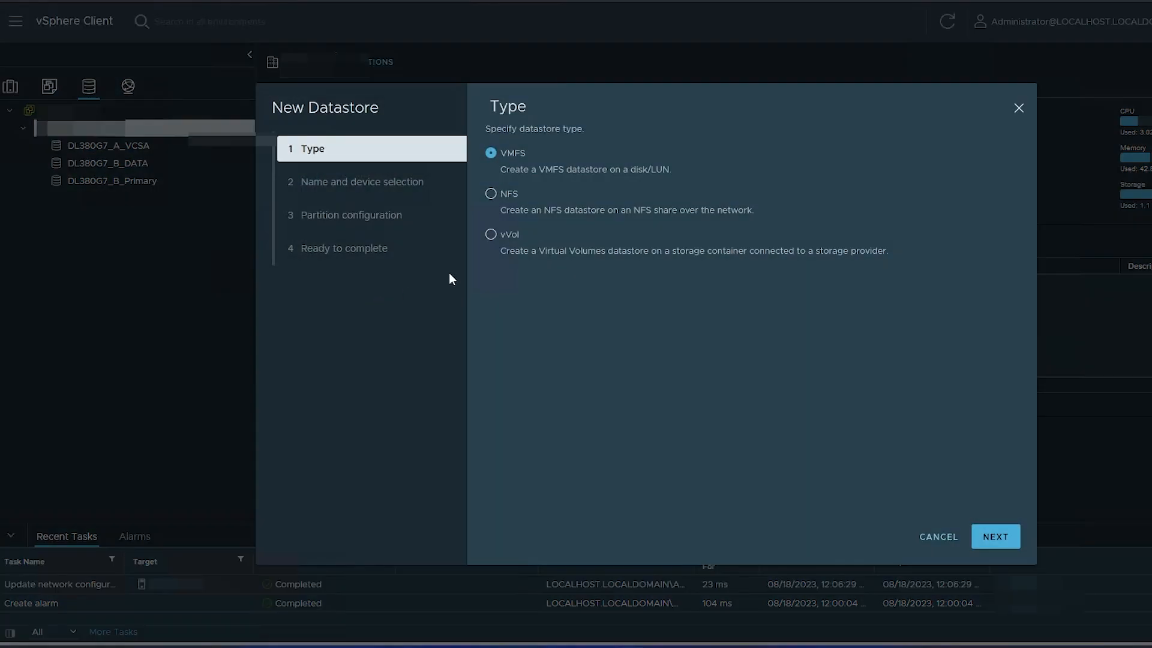
click(505, 196)
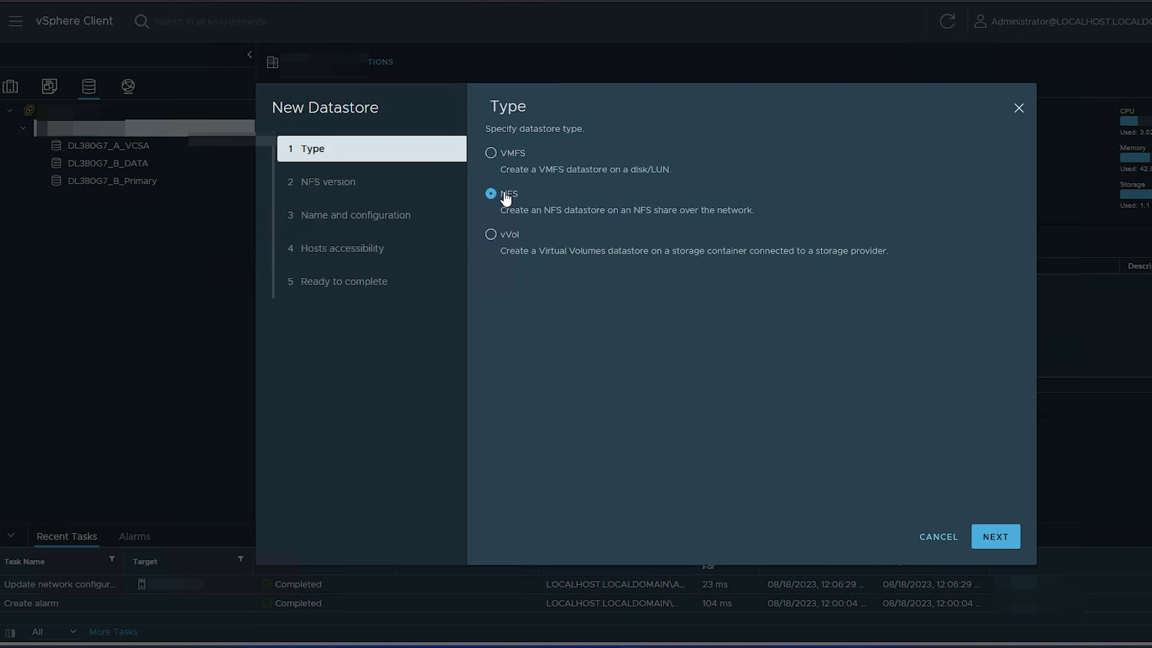
click(993, 535)
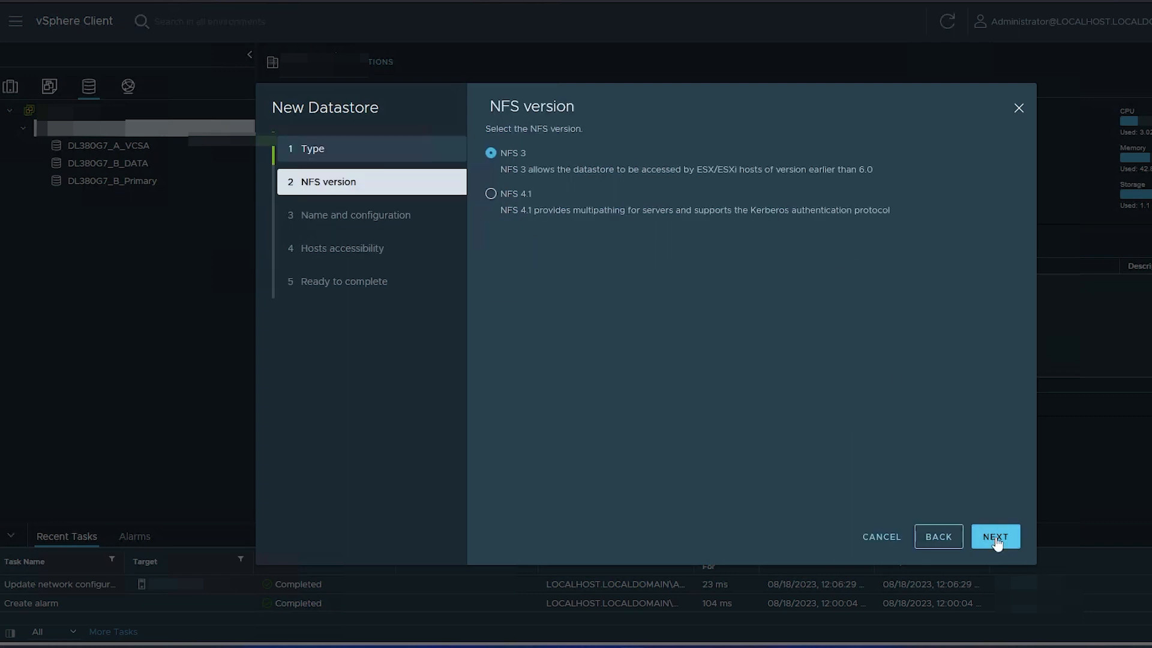
click(491, 194)
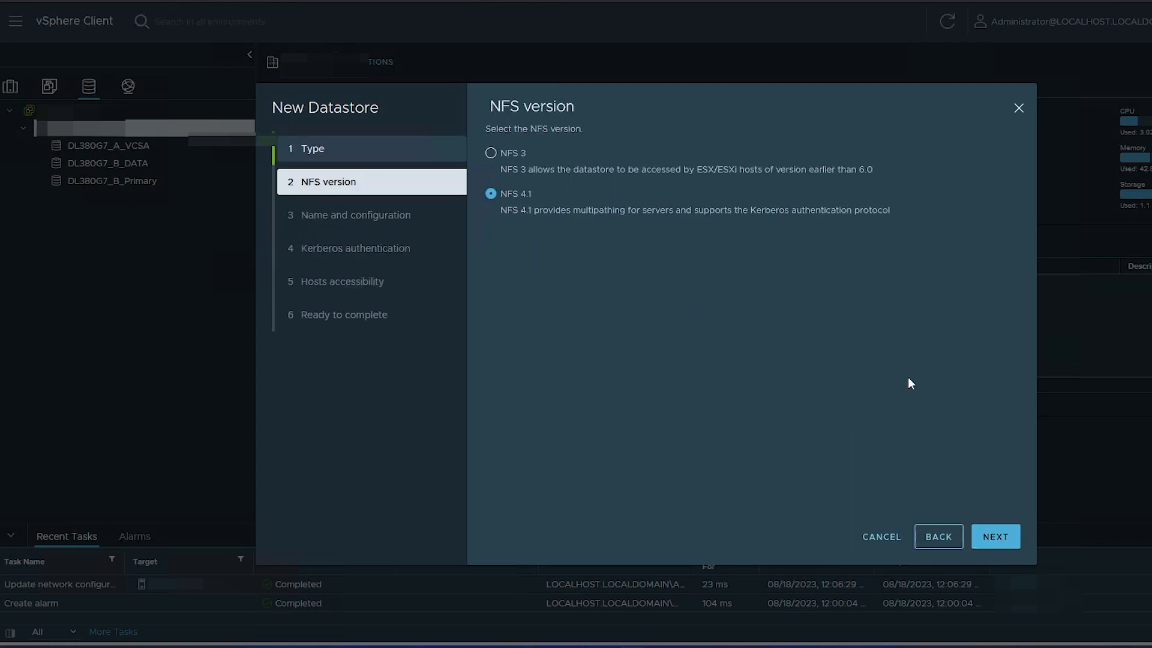
click(996, 538)
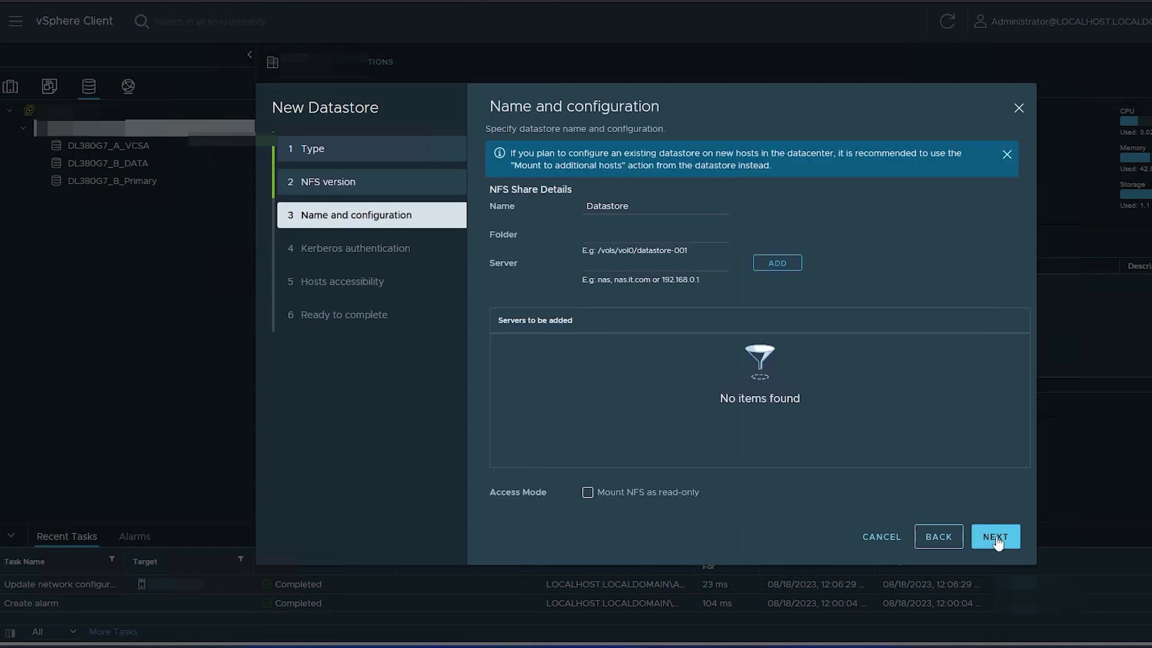
Dismiss the recommendation notice, name the datastore PGT_NFS and set its folder to /volume3/PGT_NFS
click(1007, 154)
double_click(600, 166)
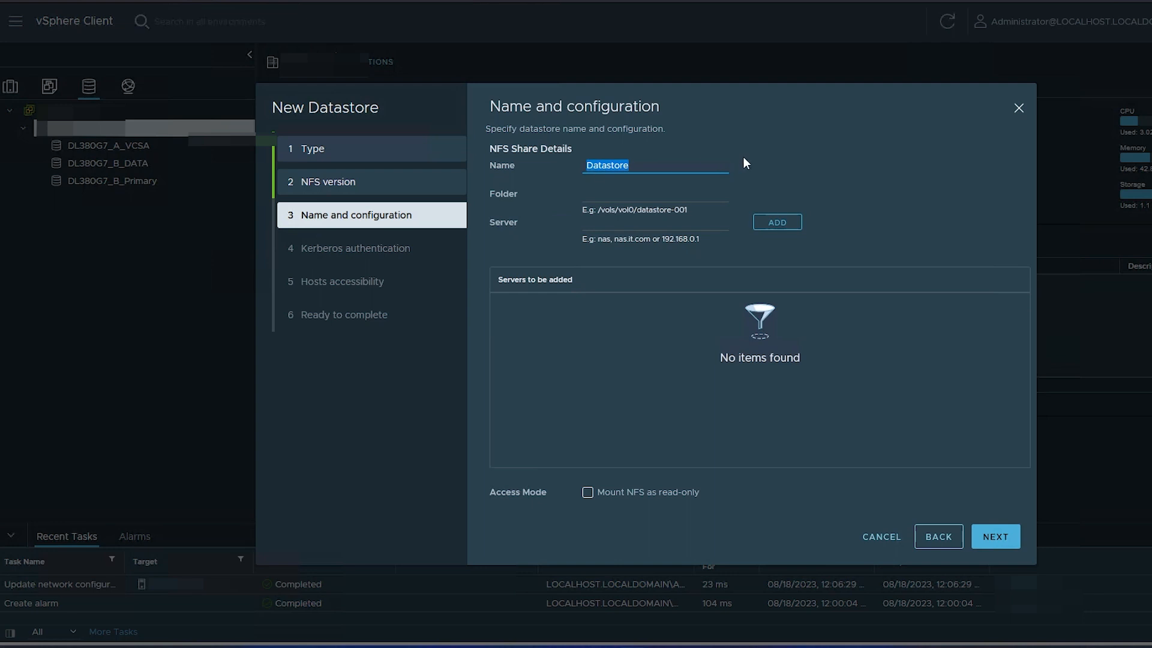
text(PGT_NFS)
click(626, 192)
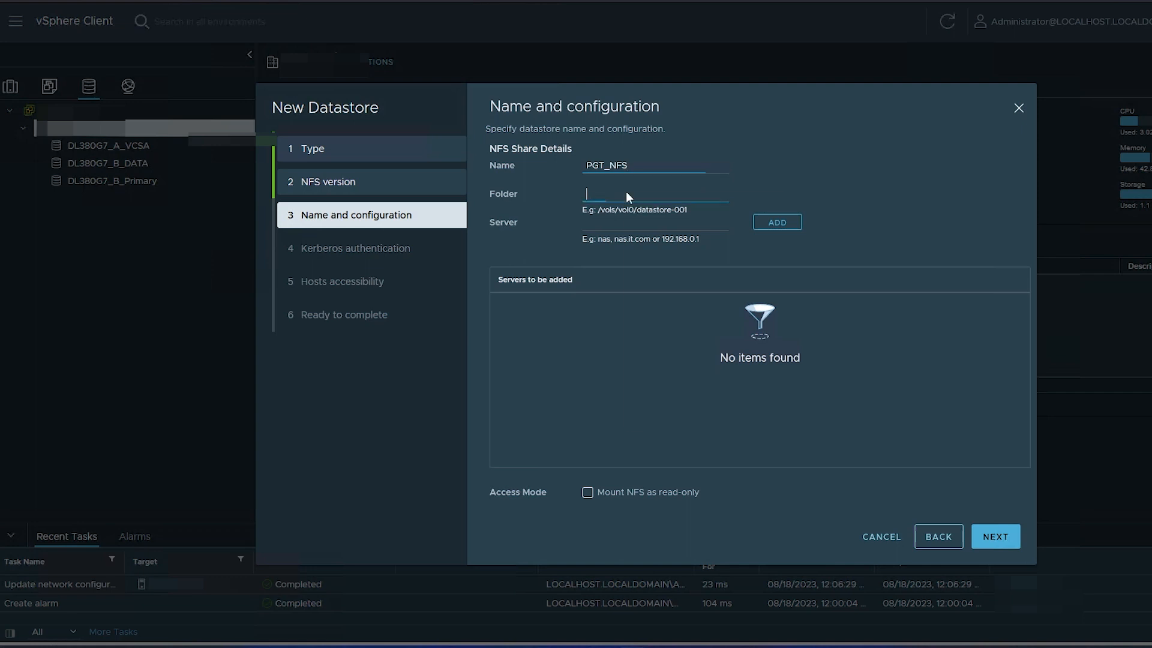
right_click(625, 192)
click(654, 296)
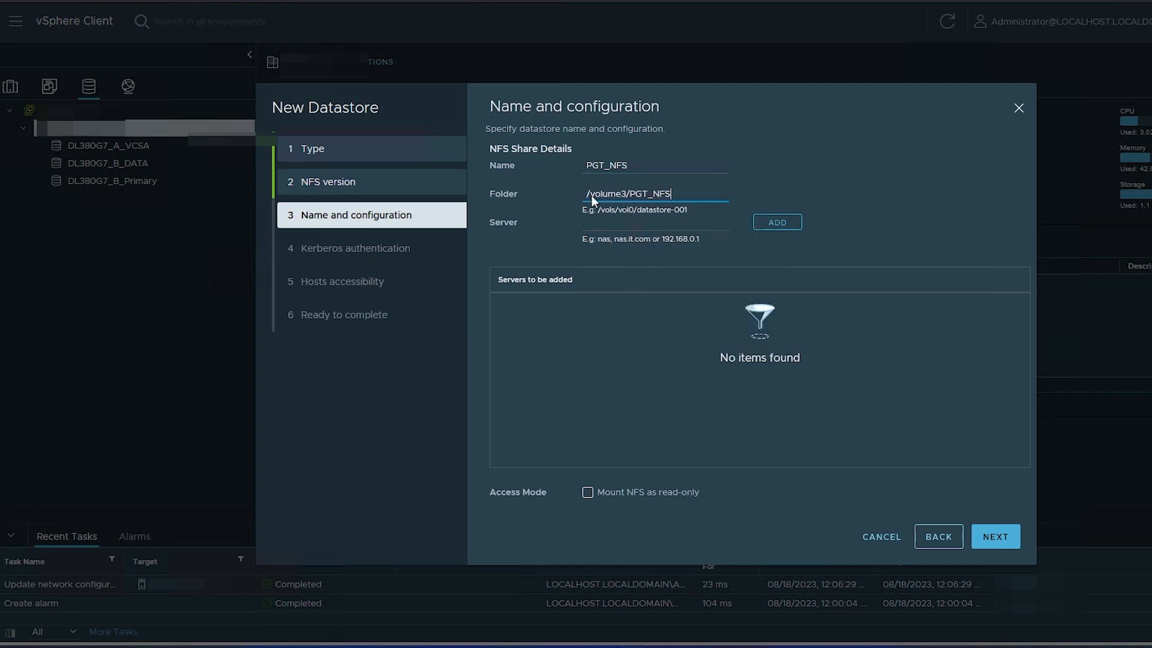
Enter the NAS server's IP address and continue to the Kerberos options
click(600, 231)
text(19)
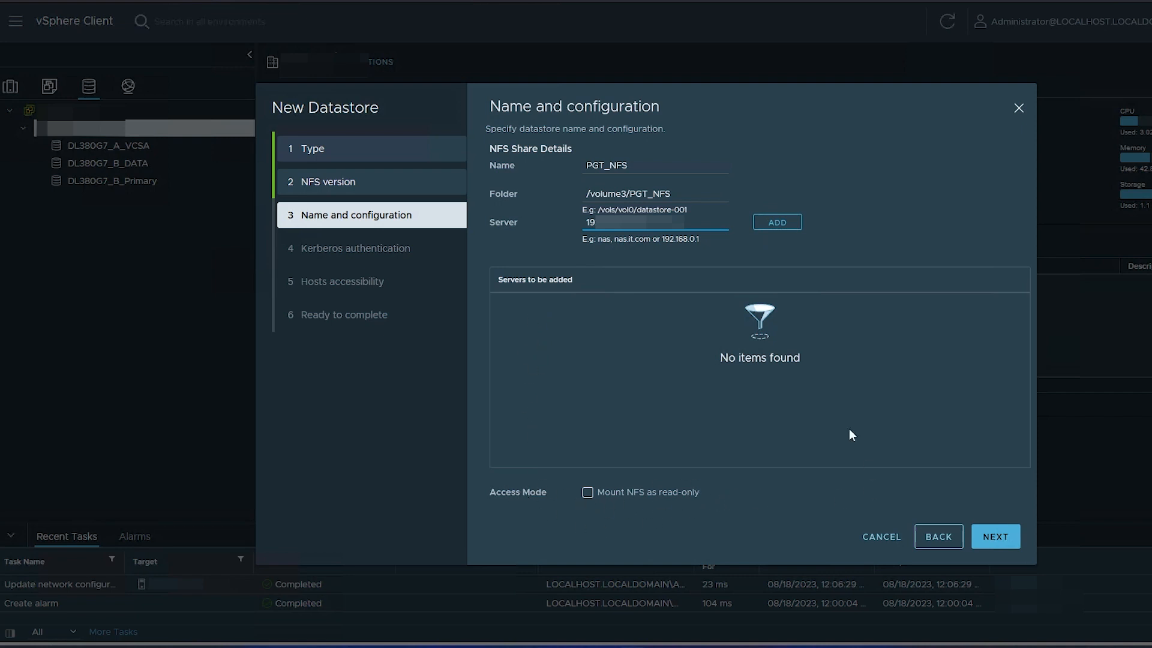
click(990, 543)
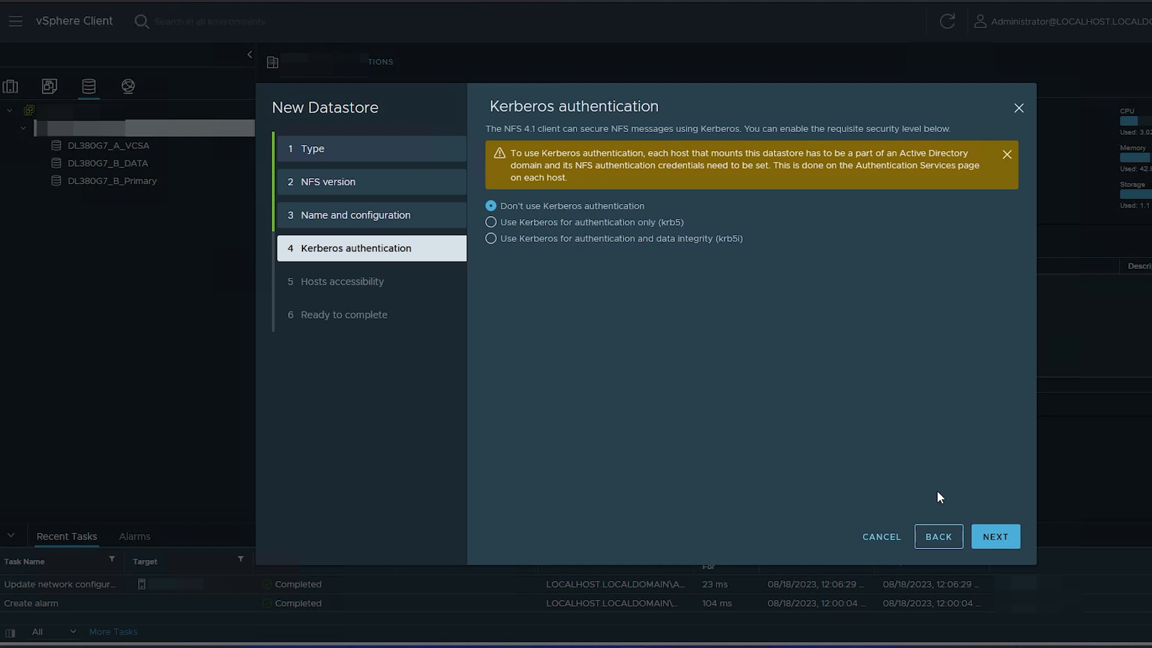
Leave Kerberos authentication off, grant the first host access, and finish creating PGT_NFS
click(1000, 540)
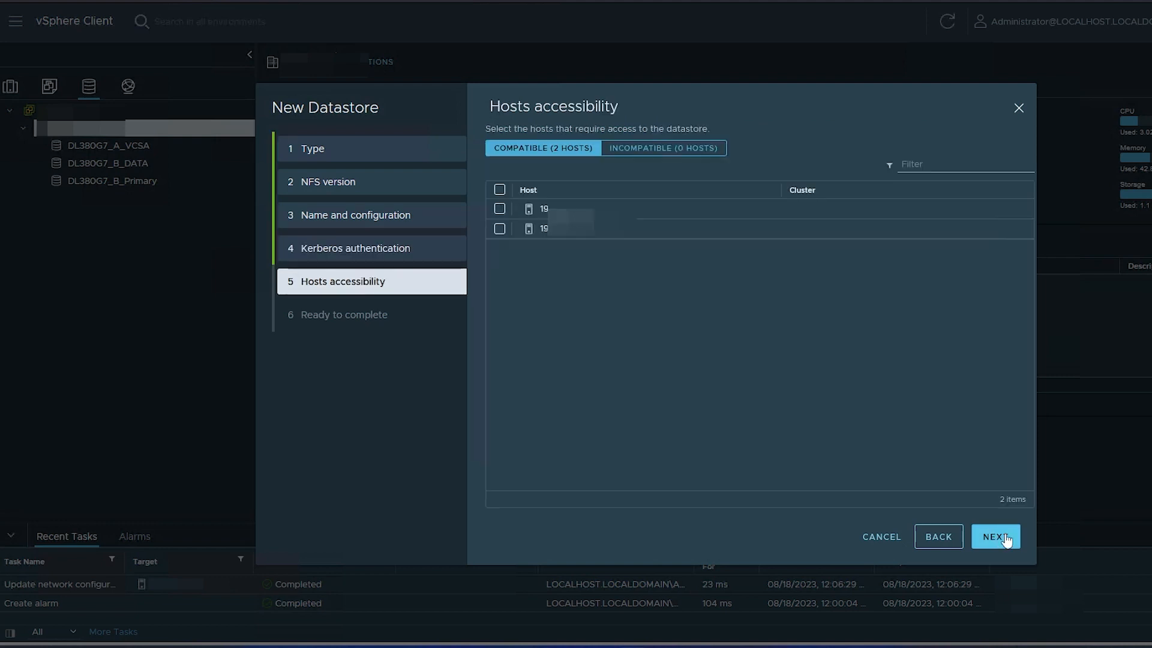
click(500, 209)
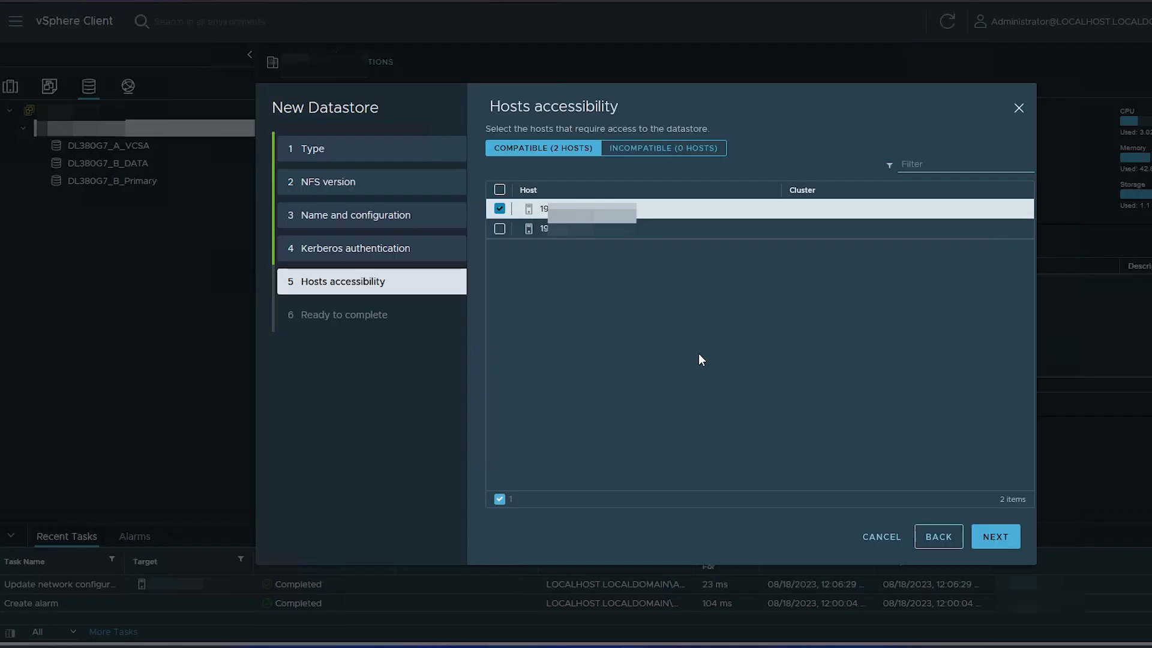
click(999, 538)
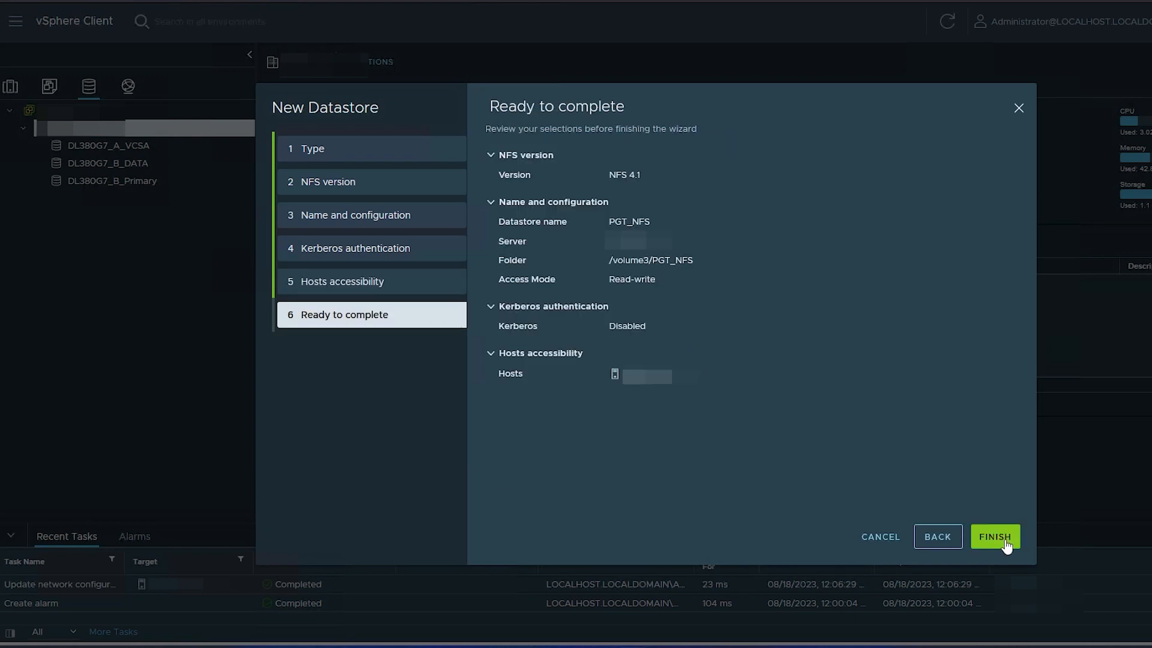
click(1003, 538)
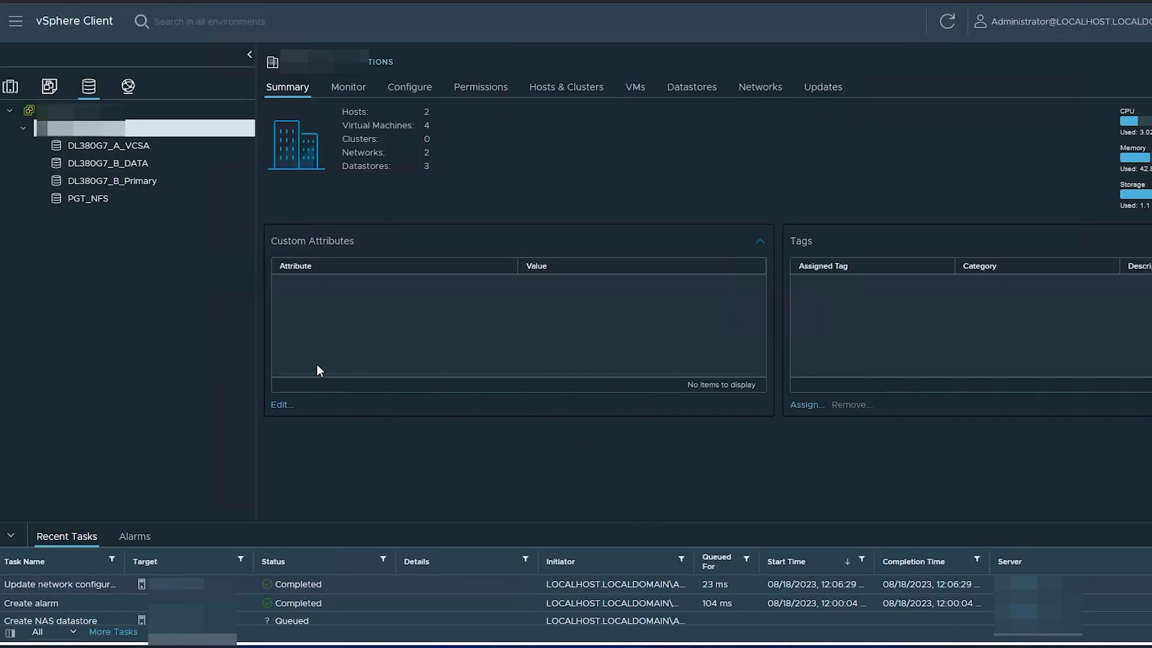
Select PGT_NFS in the datastore tree and list the virtual machines on its VMs tab
click(82, 201)
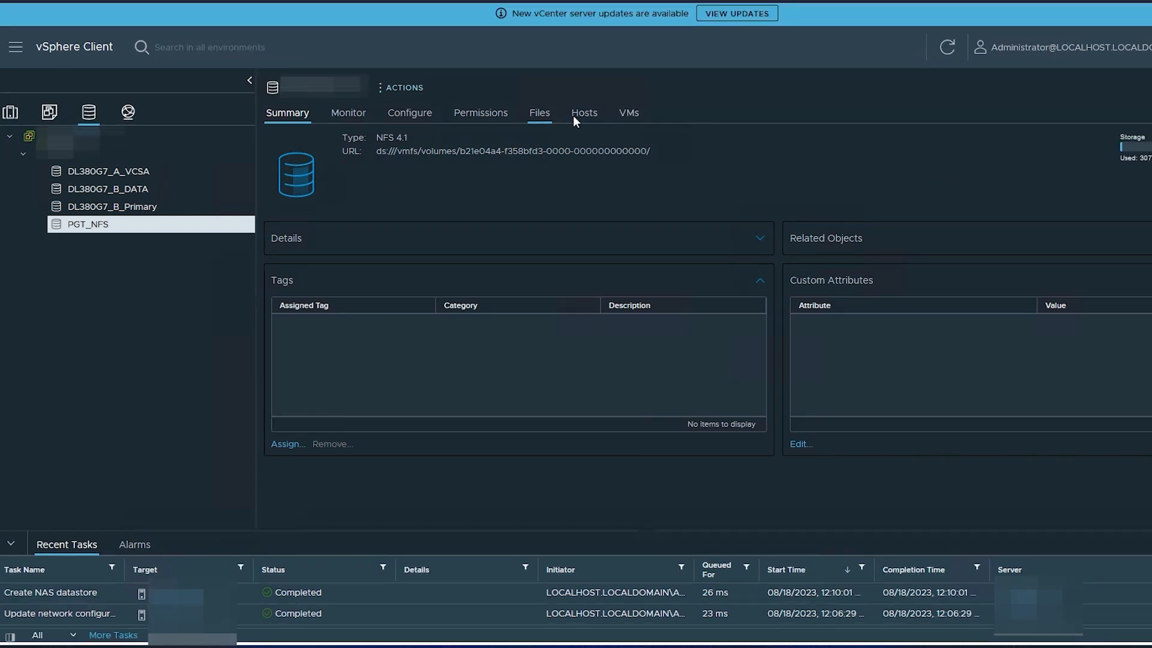
click(629, 114)
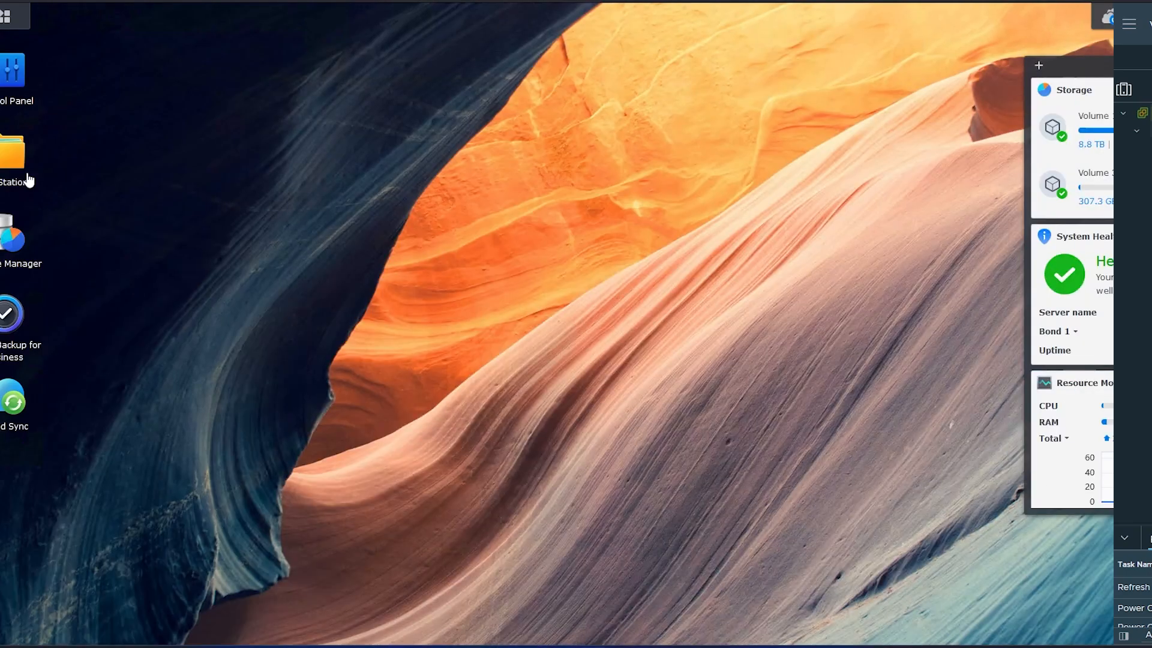
Launch File Station on the NAS and browse the PGT_NFS shared folder's contents
click(26, 175)
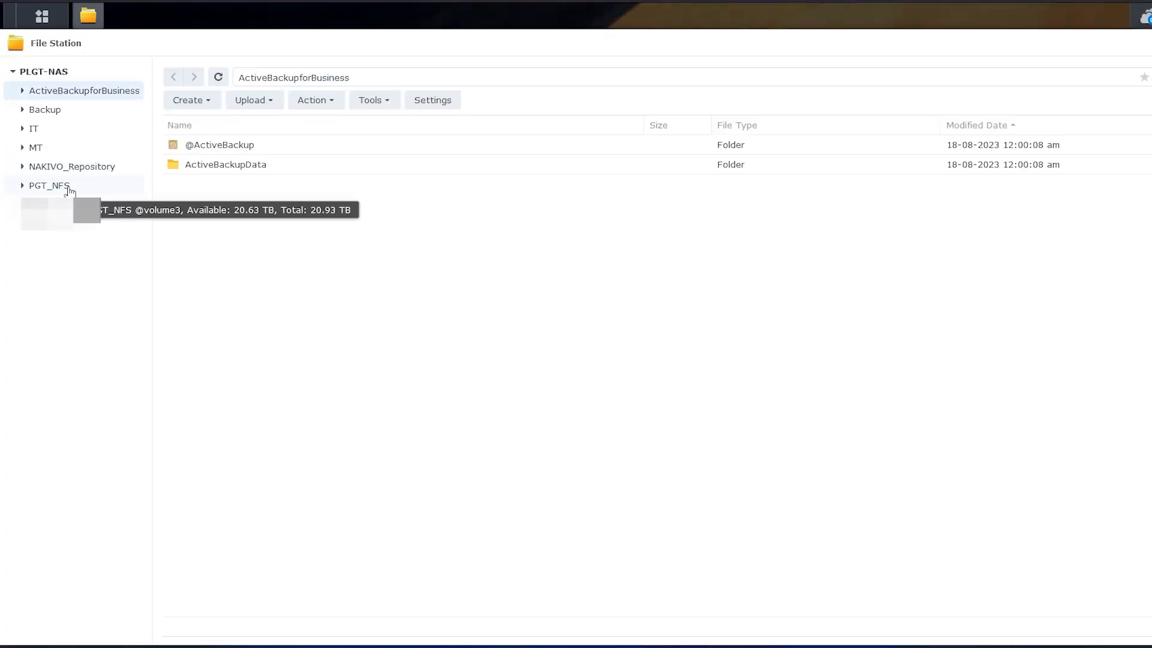
click(63, 188)
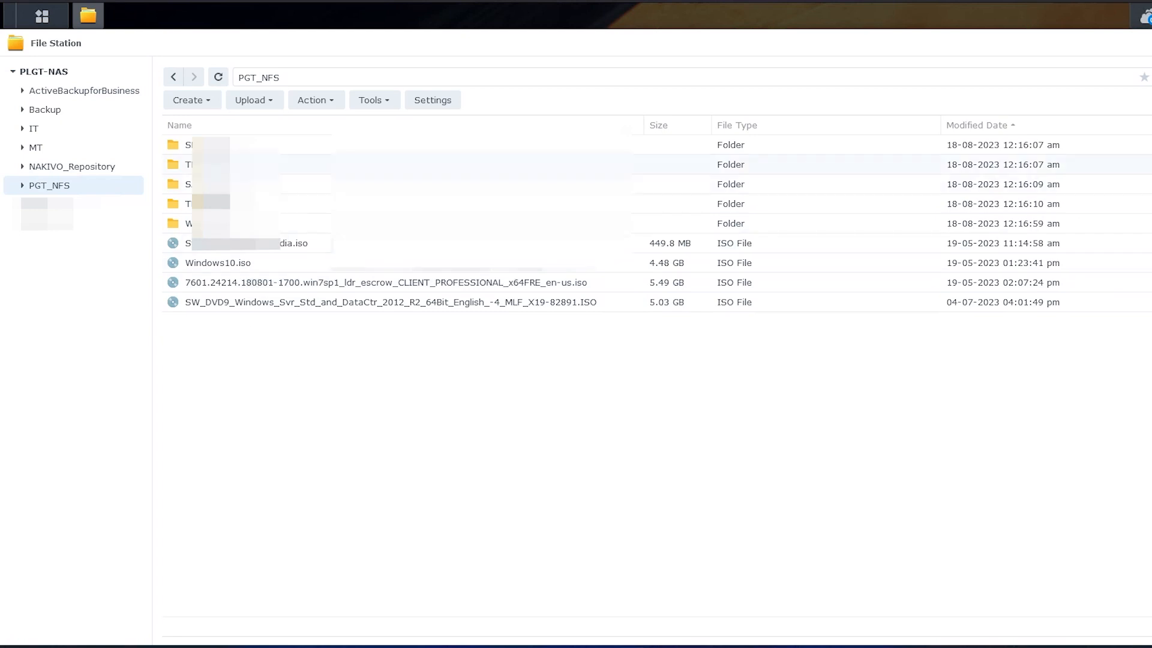